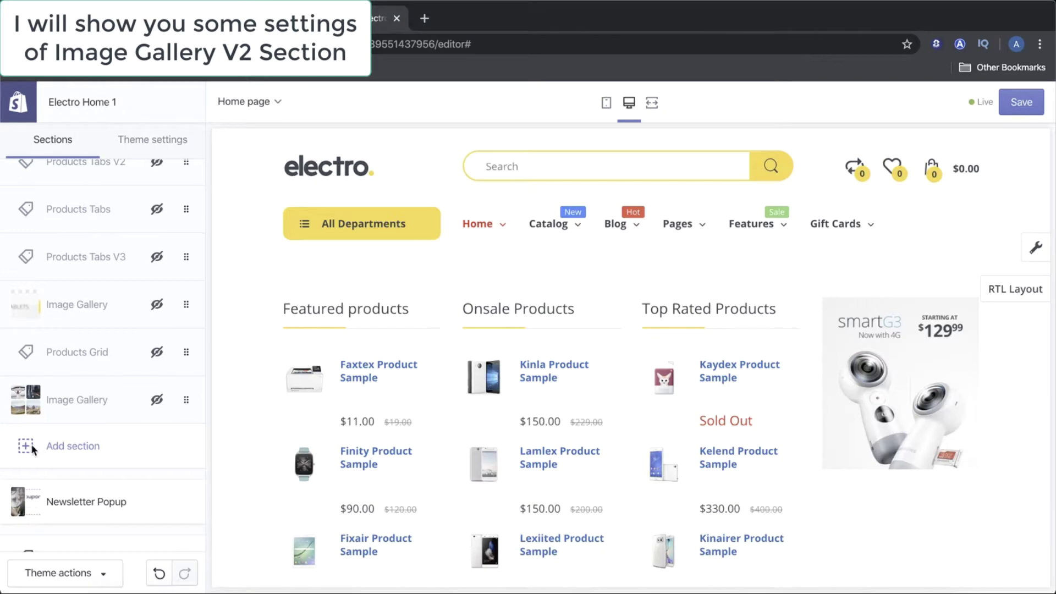
# Add an Image Gallery V2 section to the home page
pyautogui.click(66, 444)
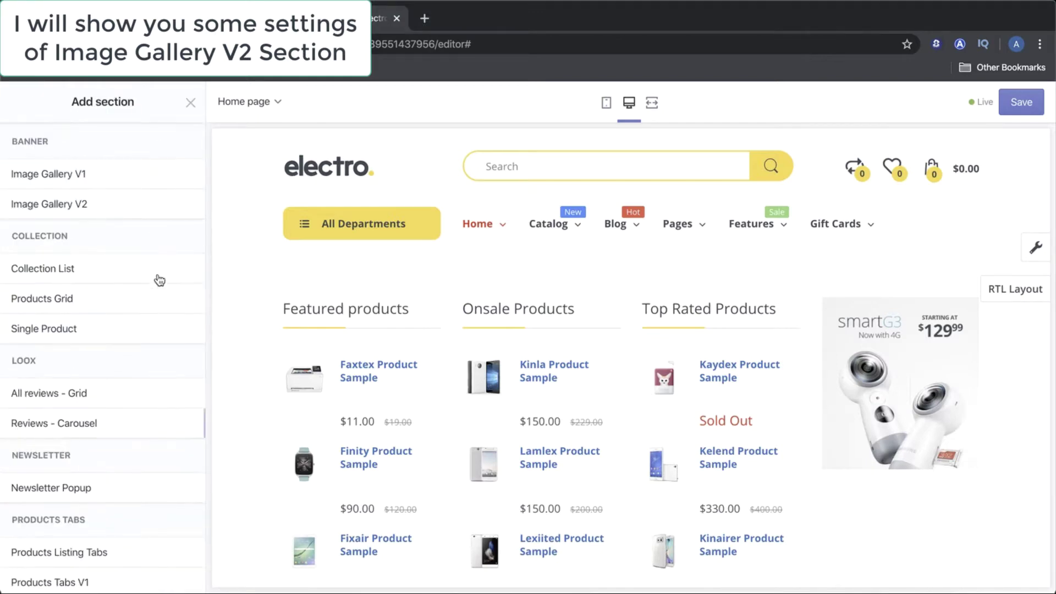
pyautogui.moveTo(154, 209)
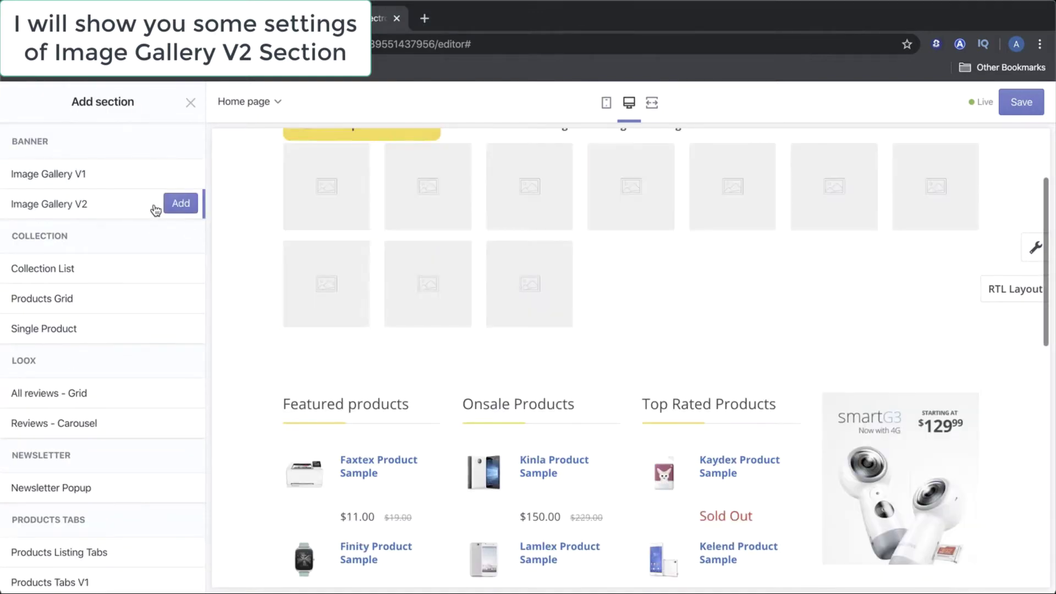
pyautogui.scroll(2, 399, 208)
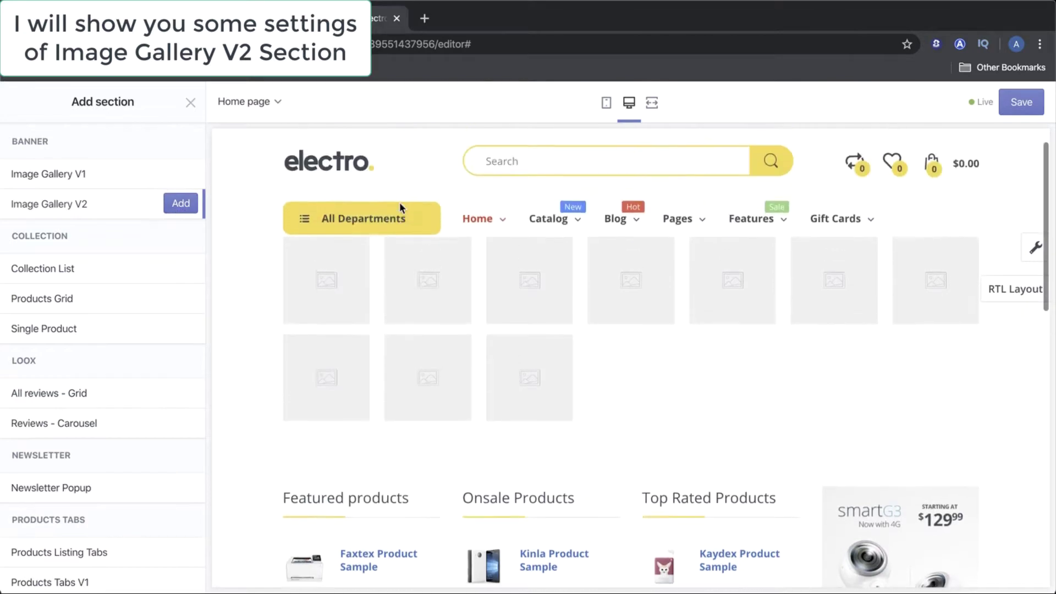
pyautogui.click(180, 204)
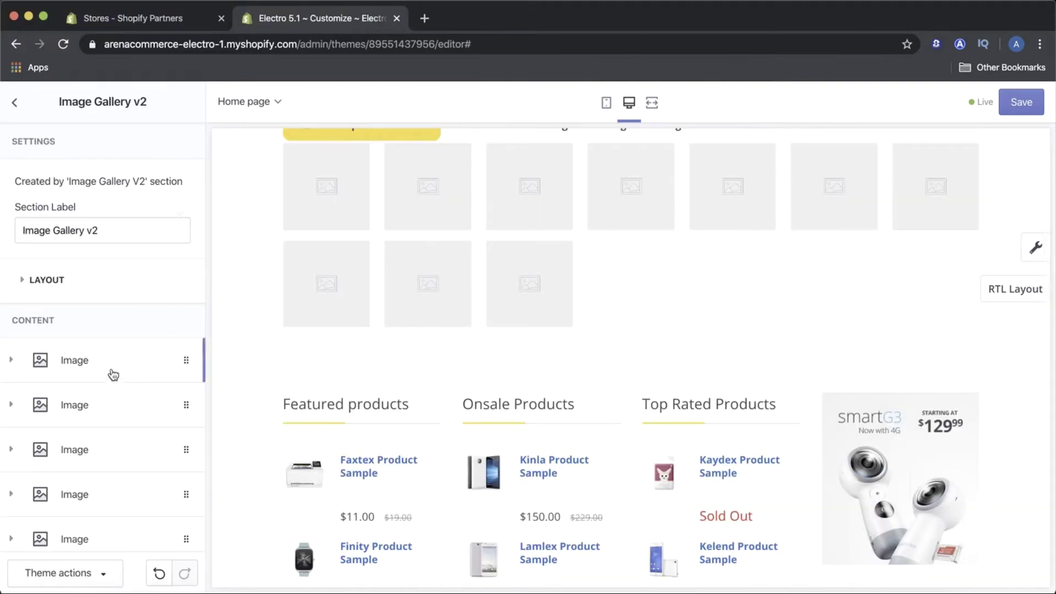
# Set the pink roses photo from the image library as the gallery's first image
pyautogui.scroll(-3, 25, 380)
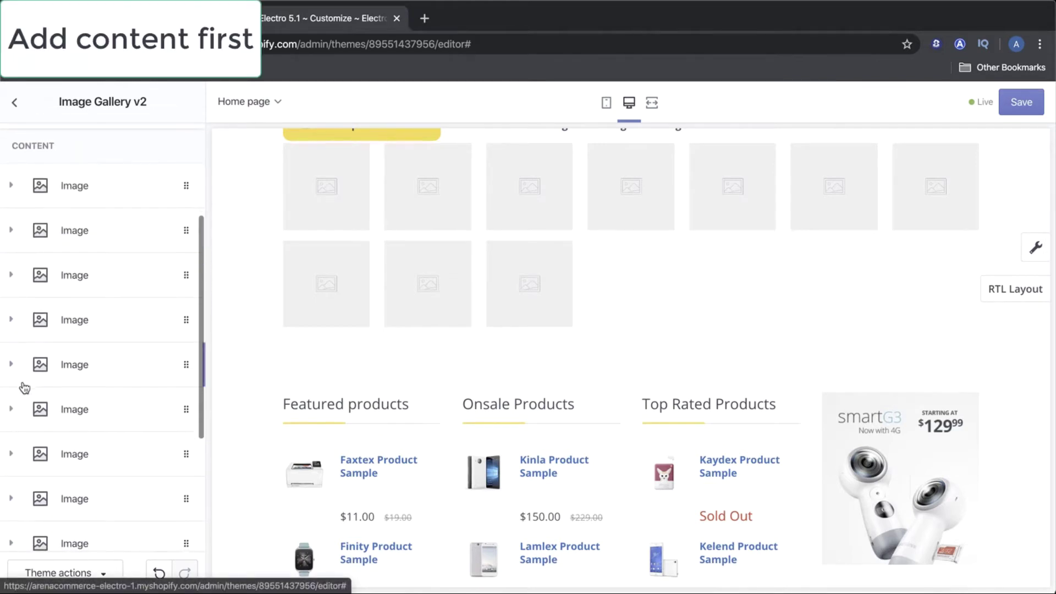
pyautogui.click(22, 360)
pyautogui.click(19, 228)
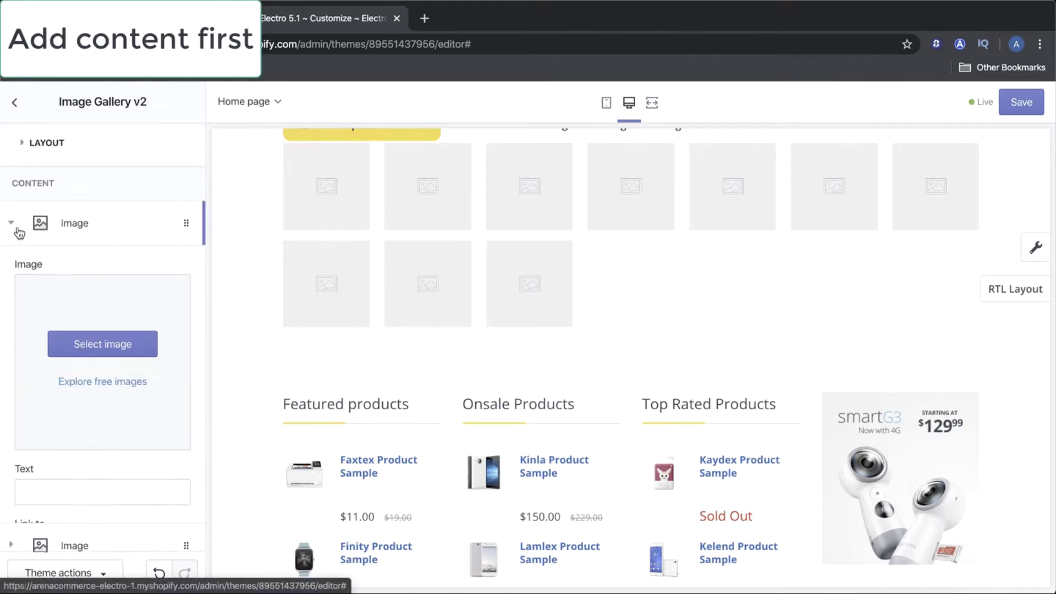
pyautogui.click(70, 355)
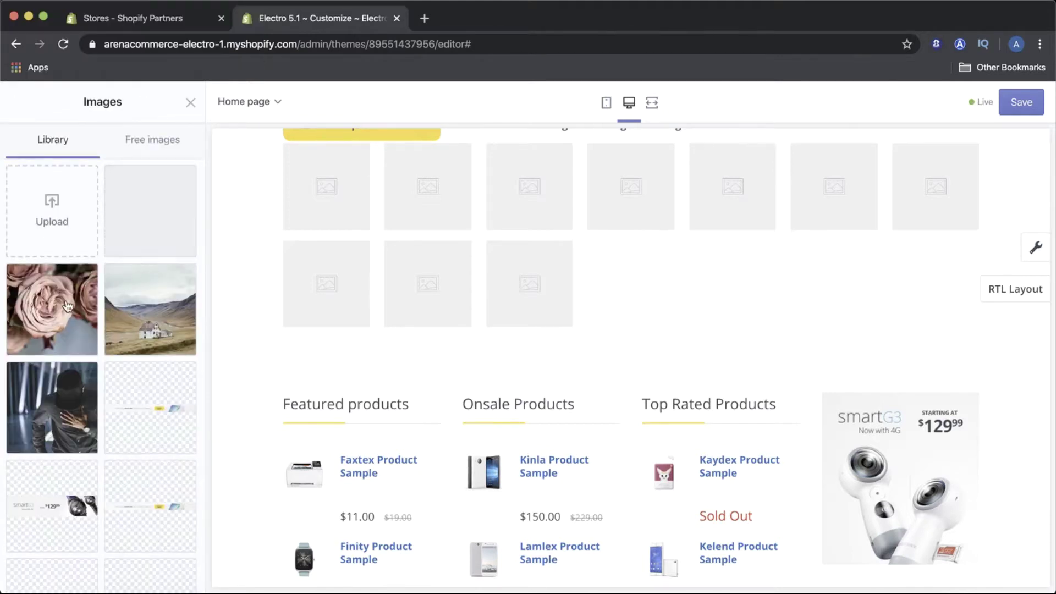
pyautogui.click(72, 313)
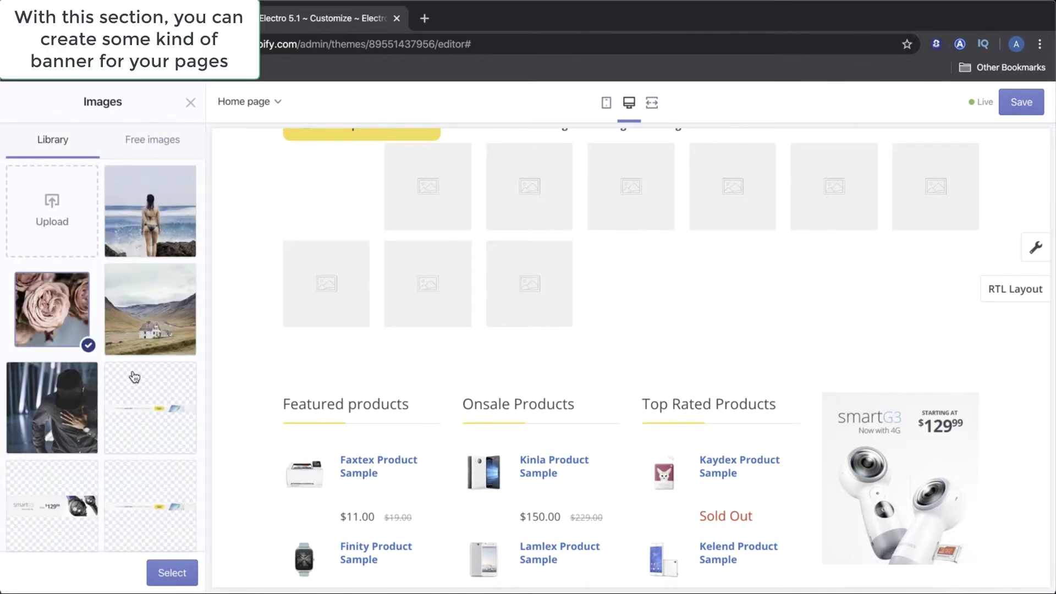
pyautogui.click(166, 574)
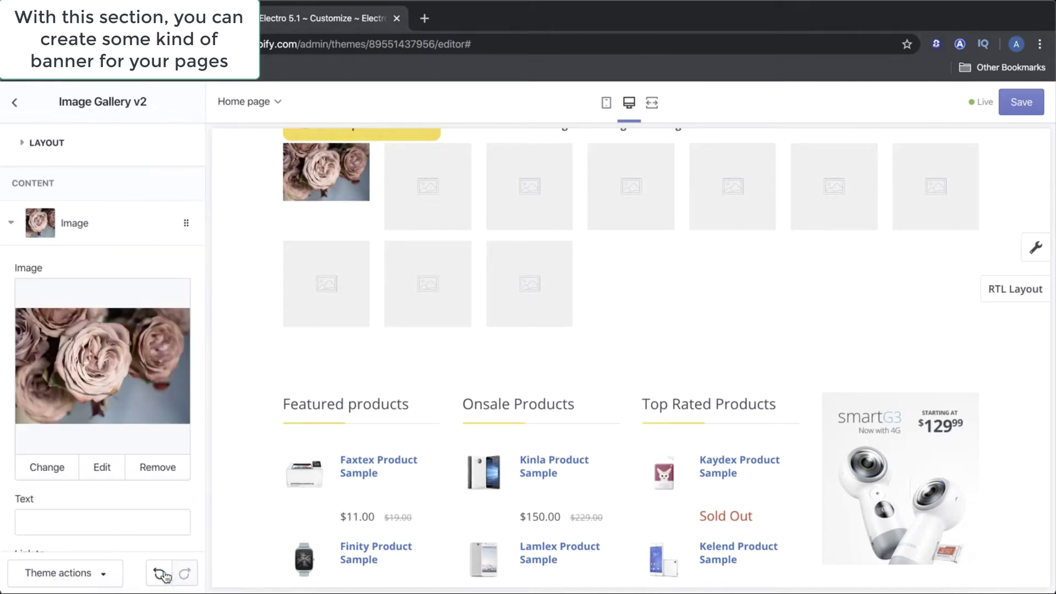
# Set the photo of a woman facing the sea as the gallery's second image
pyautogui.click(9, 224)
pyautogui.click(22, 268)
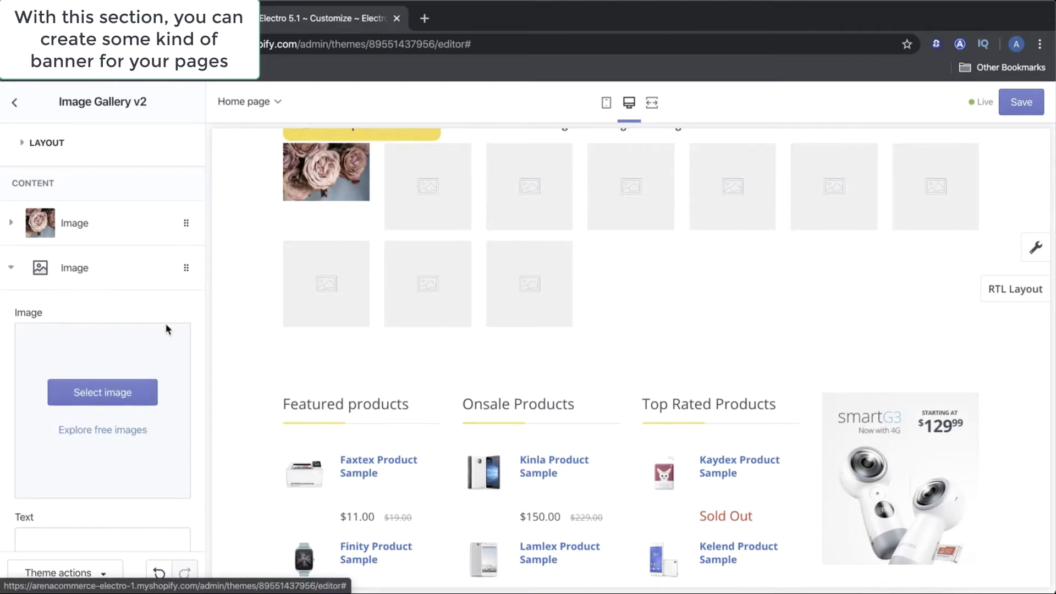
pyautogui.click(132, 391)
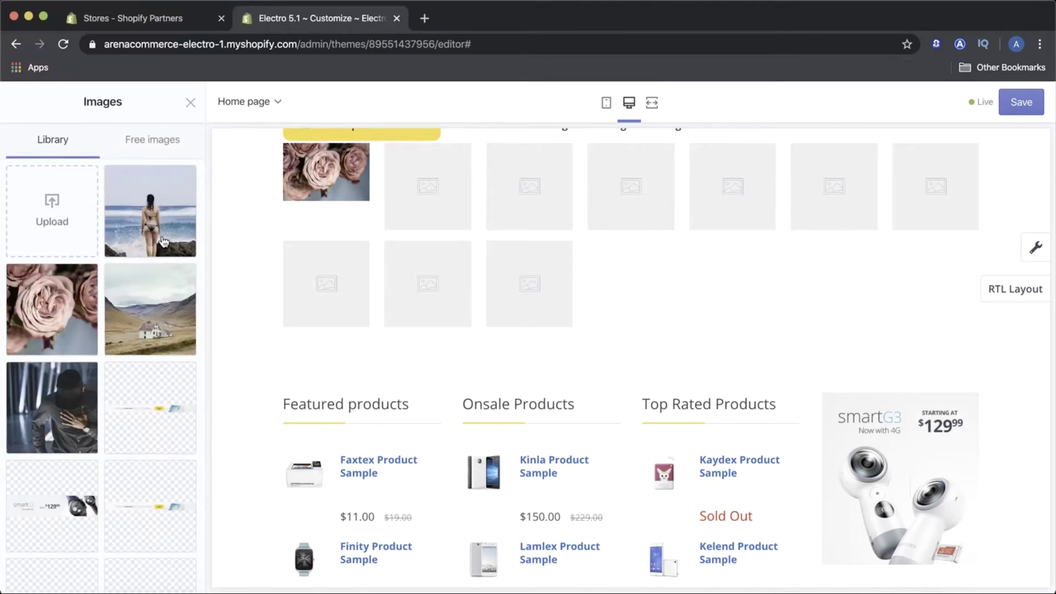
pyautogui.click(164, 242)
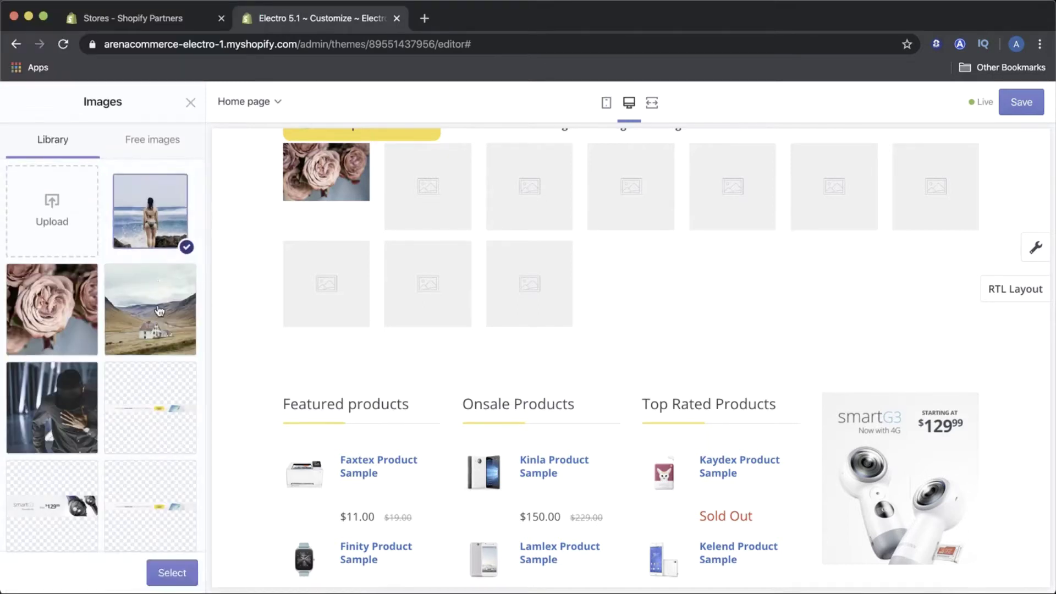
pyautogui.click(166, 574)
# Set the thin promotional strip banner with the yellow label as the gallery's third image
pyautogui.scroll(-2, 127, 342)
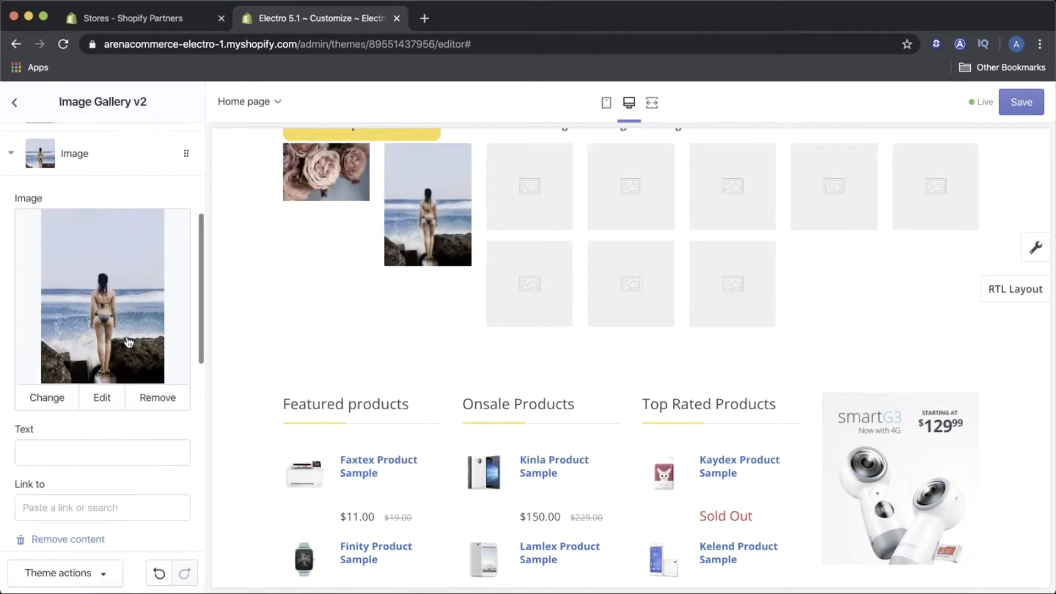
pyautogui.scroll(-1, 128, 342)
pyautogui.scroll(3, 110, 290)
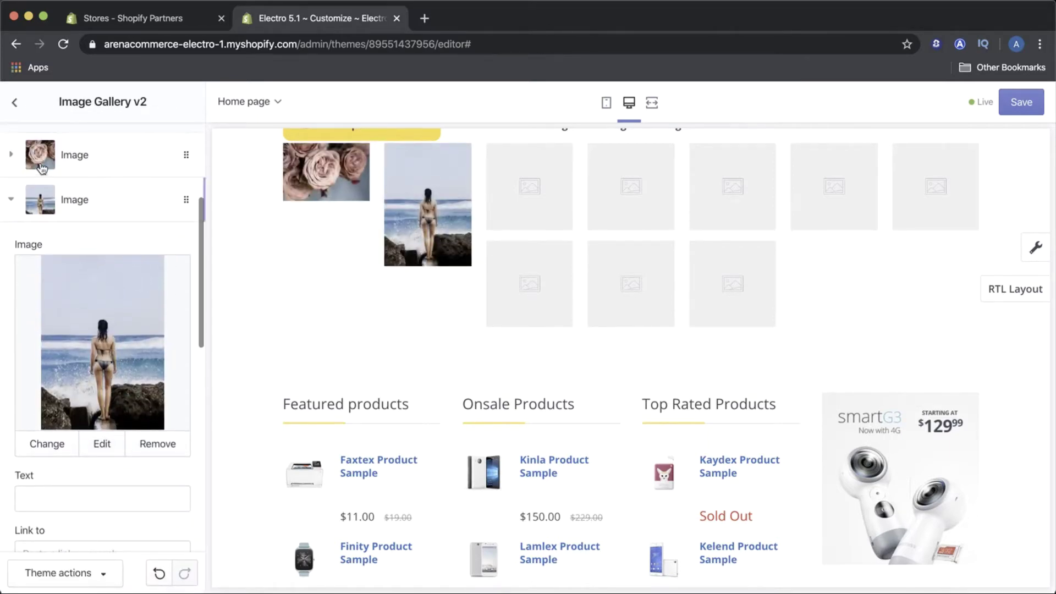
pyautogui.click(12, 201)
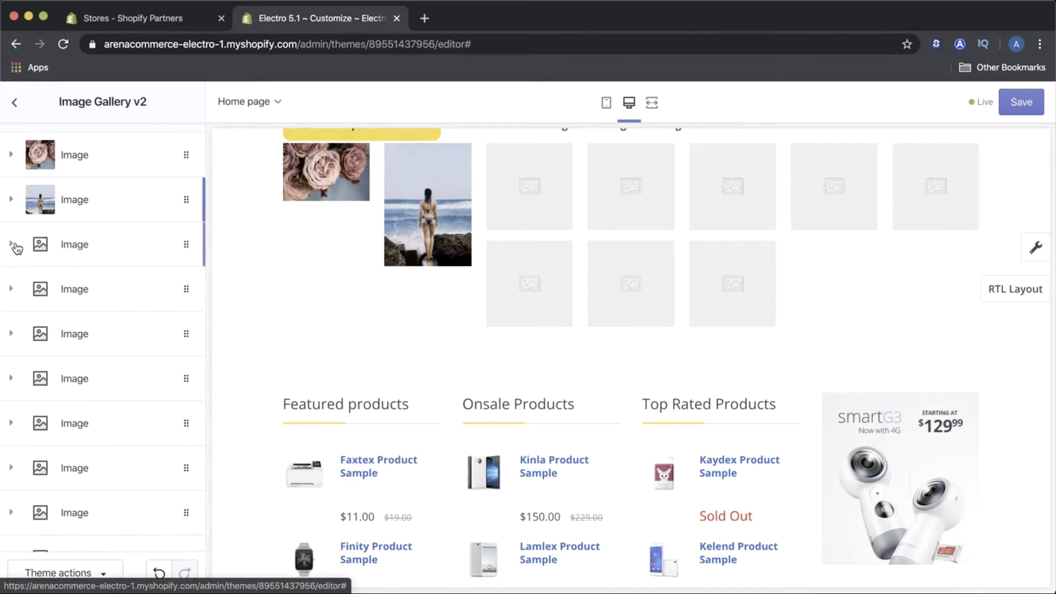
pyautogui.click(14, 246)
pyautogui.click(130, 380)
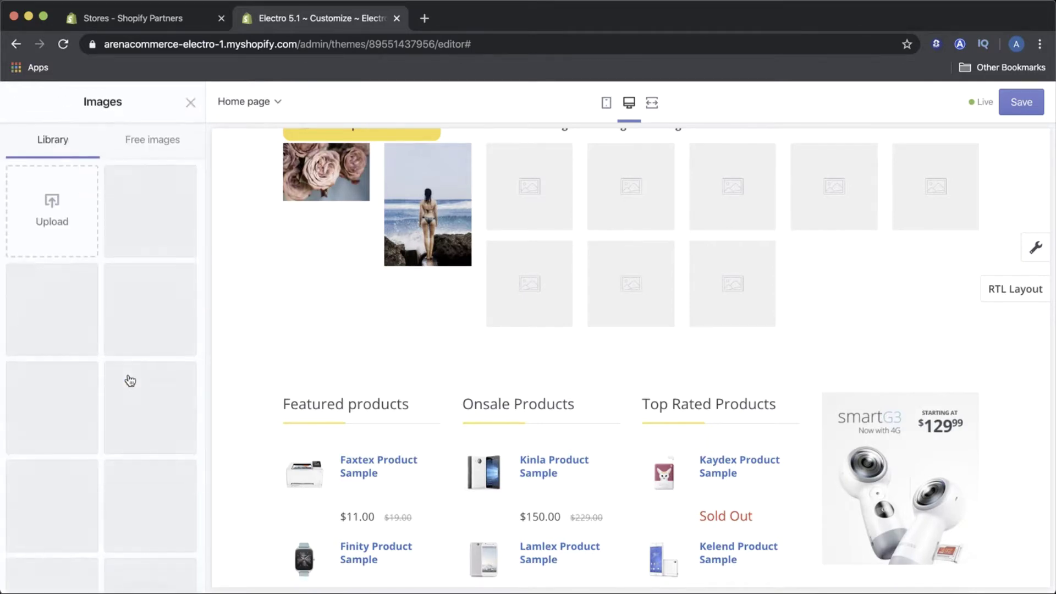
pyautogui.scroll(-3, 111, 417)
pyautogui.click(157, 356)
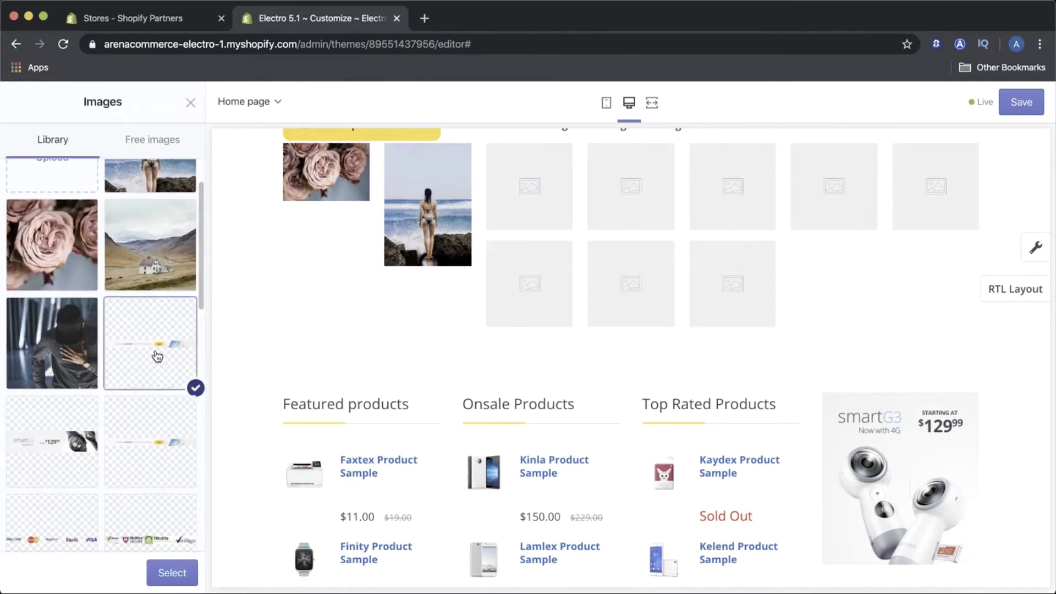
pyautogui.click(182, 582)
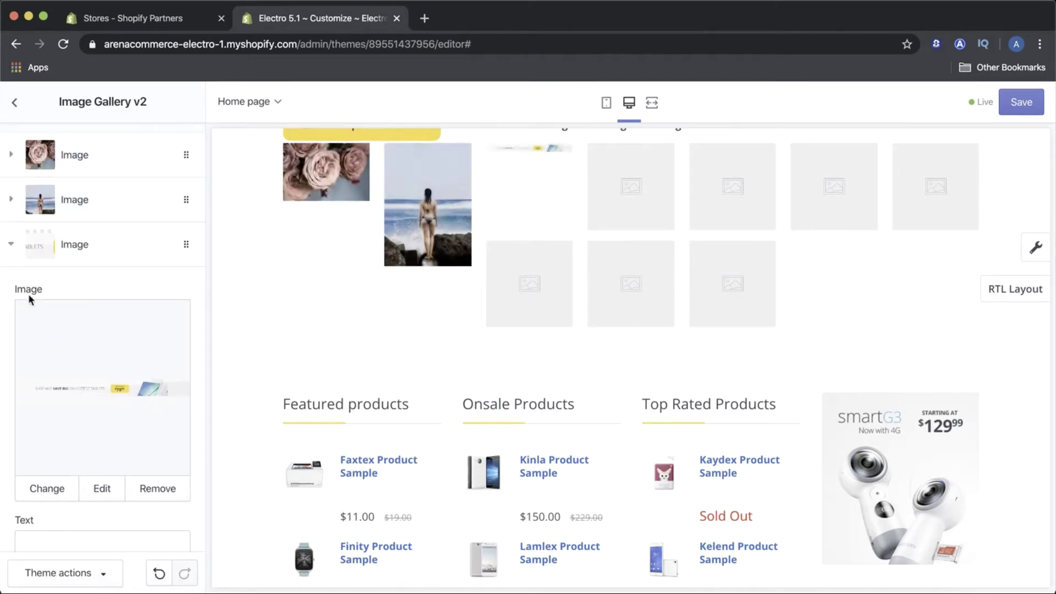
# Replace the third image with the valley landscape photo showing a white house
pyautogui.scroll(-5, 164, 484)
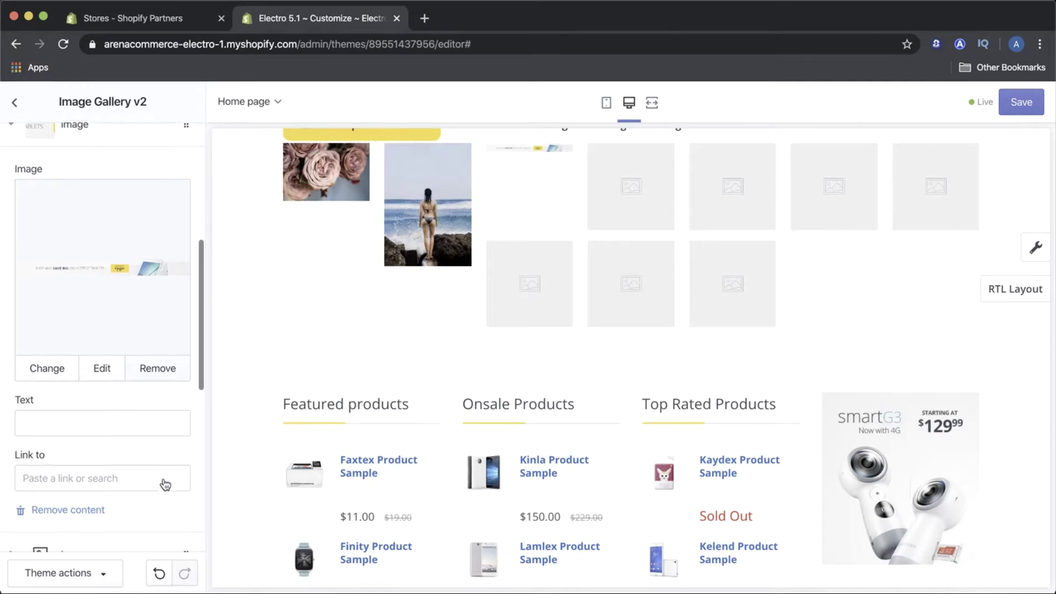
pyautogui.scroll(5, 160, 477)
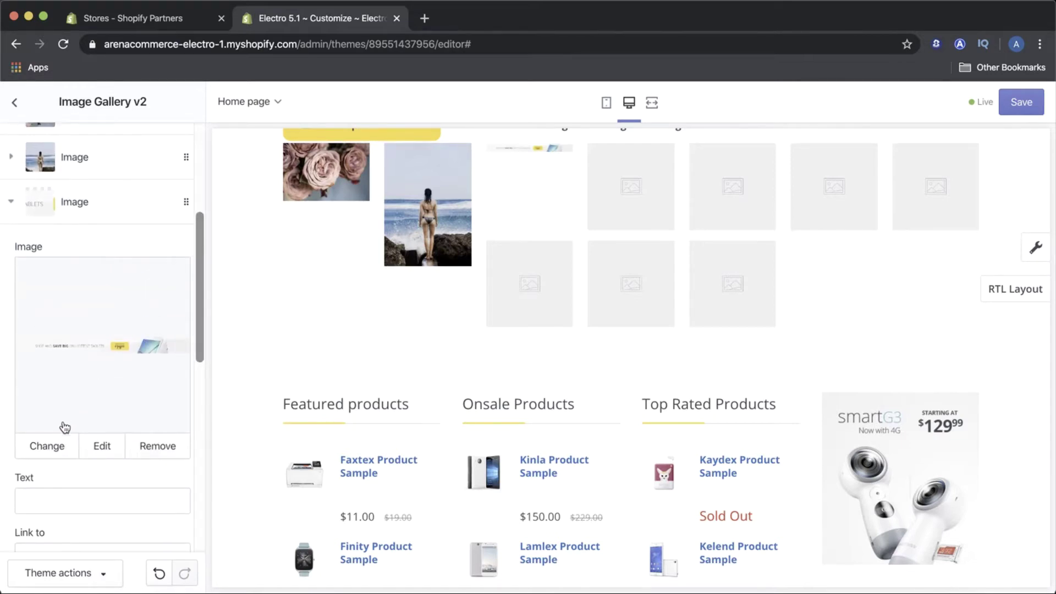
pyautogui.click(60, 447)
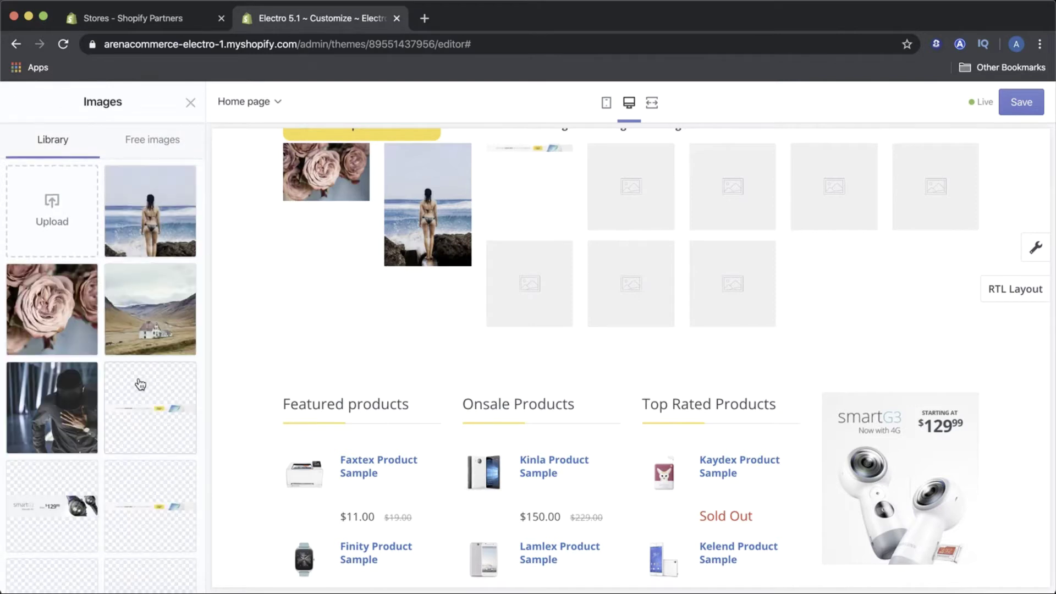
pyautogui.click(162, 339)
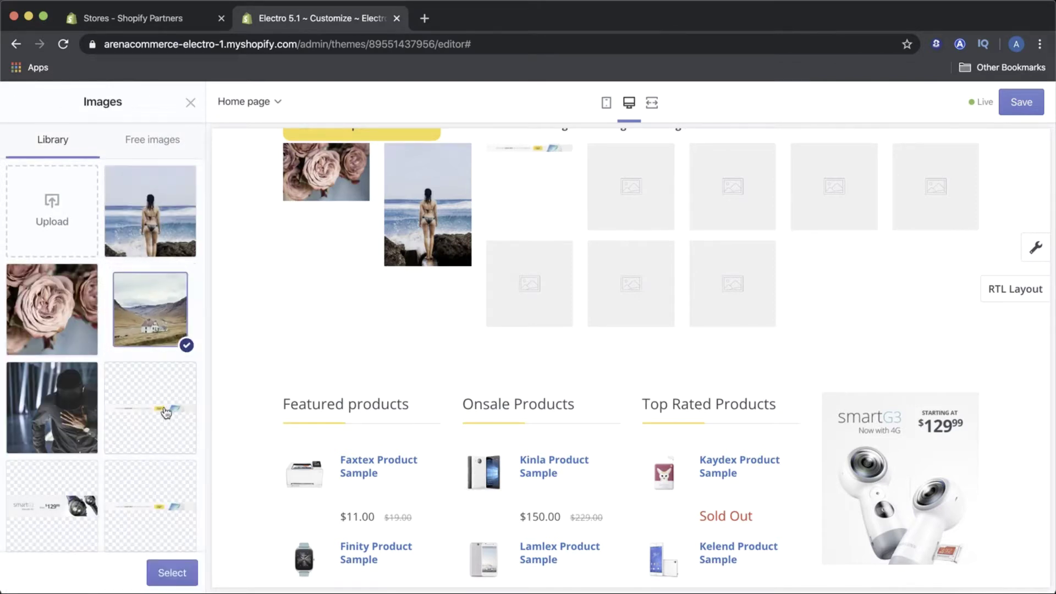
pyautogui.click(175, 569)
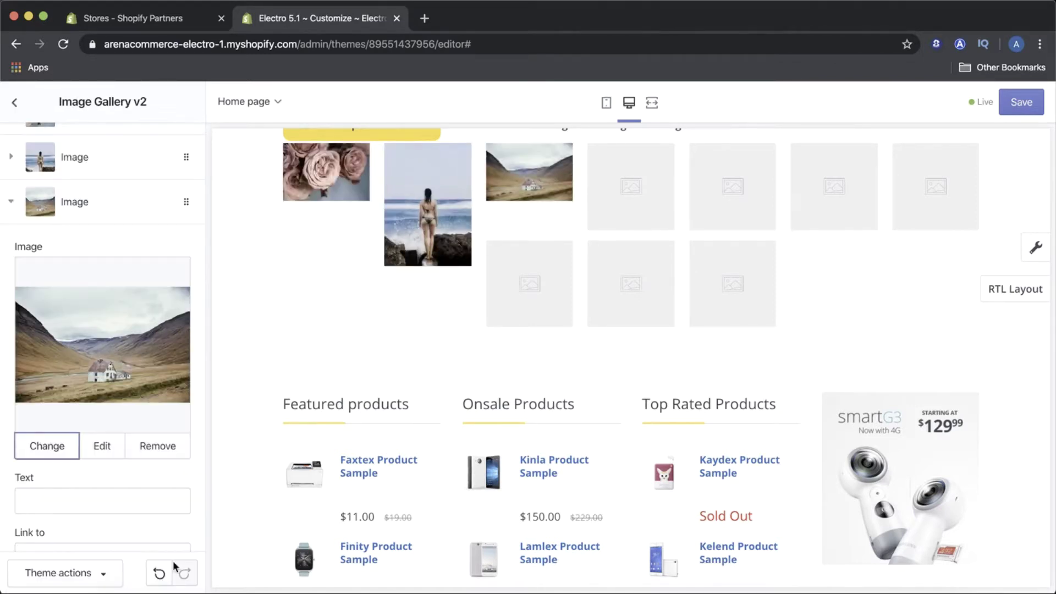
# Try several library banners for the gallery's fourth image and settle on the portrait photo of a coffee cup
pyautogui.scroll(-3, 142, 484)
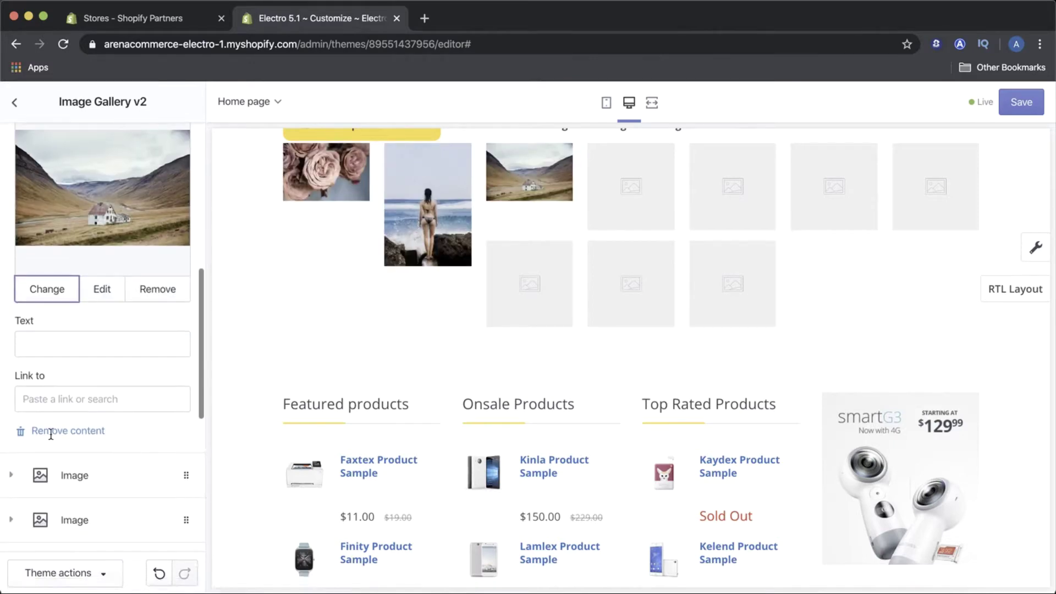
pyautogui.click(22, 476)
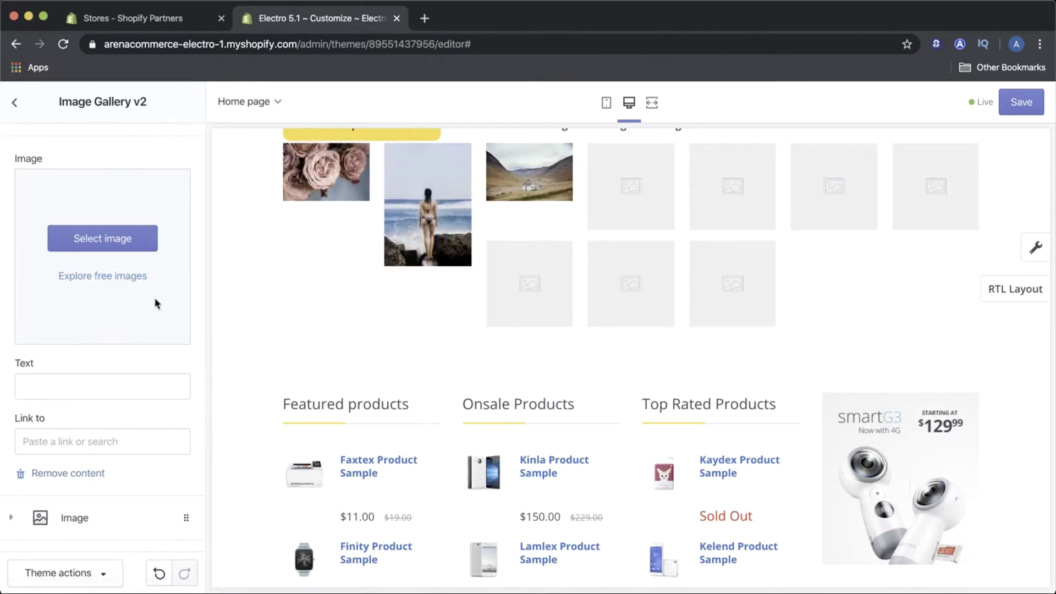
pyautogui.click(99, 242)
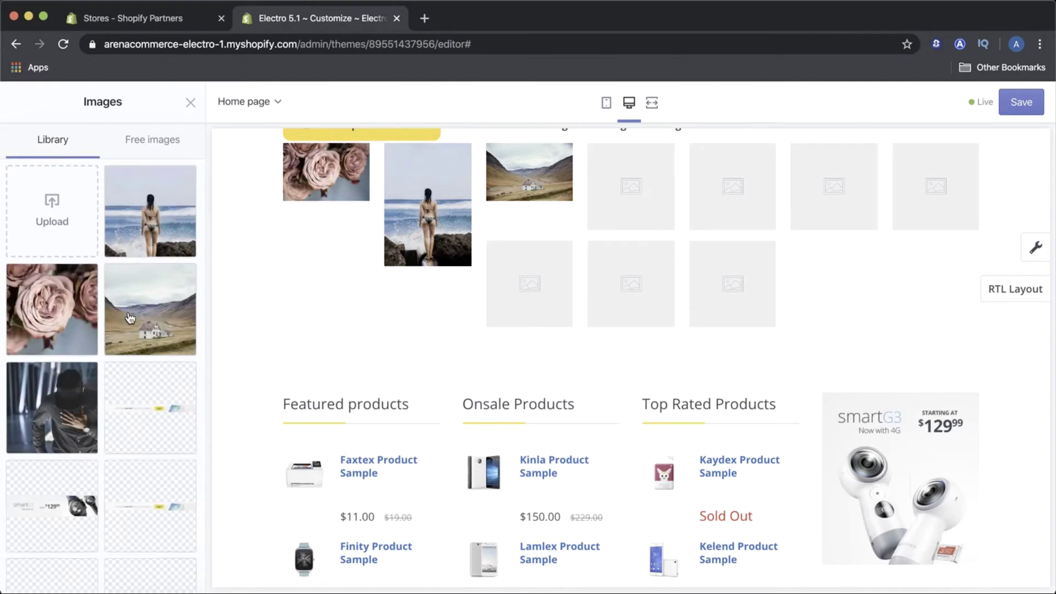
pyautogui.scroll(-3, 128, 308)
pyautogui.click(64, 299)
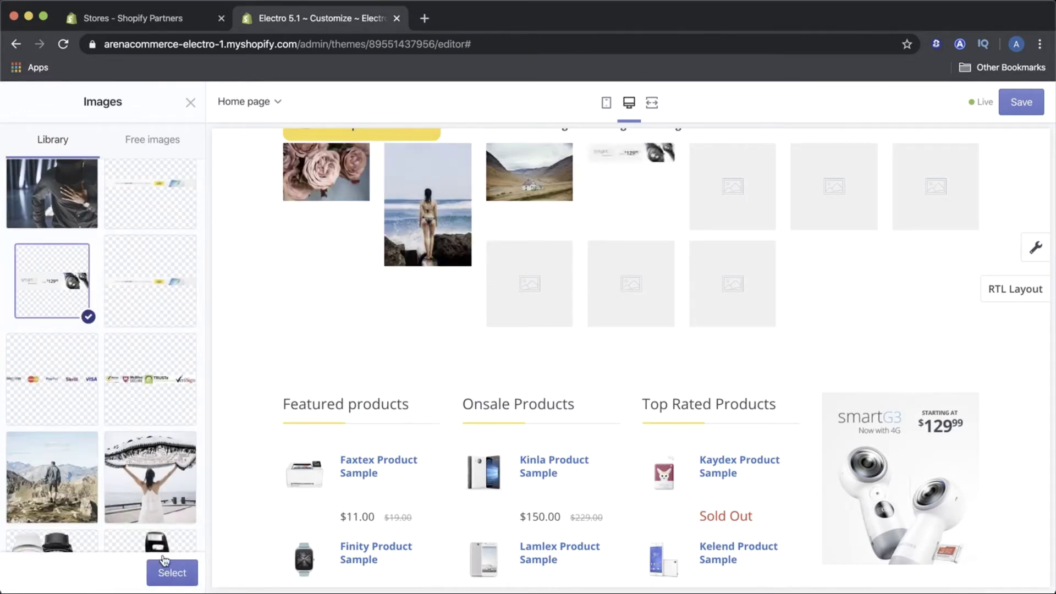
pyautogui.scroll(-5, 165, 467)
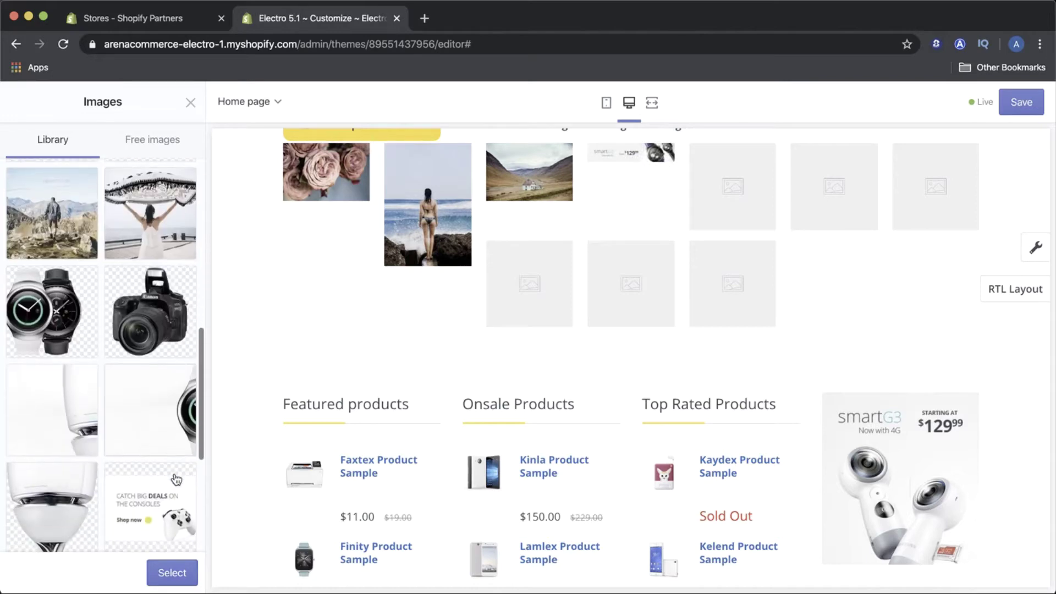
pyautogui.click(53, 414)
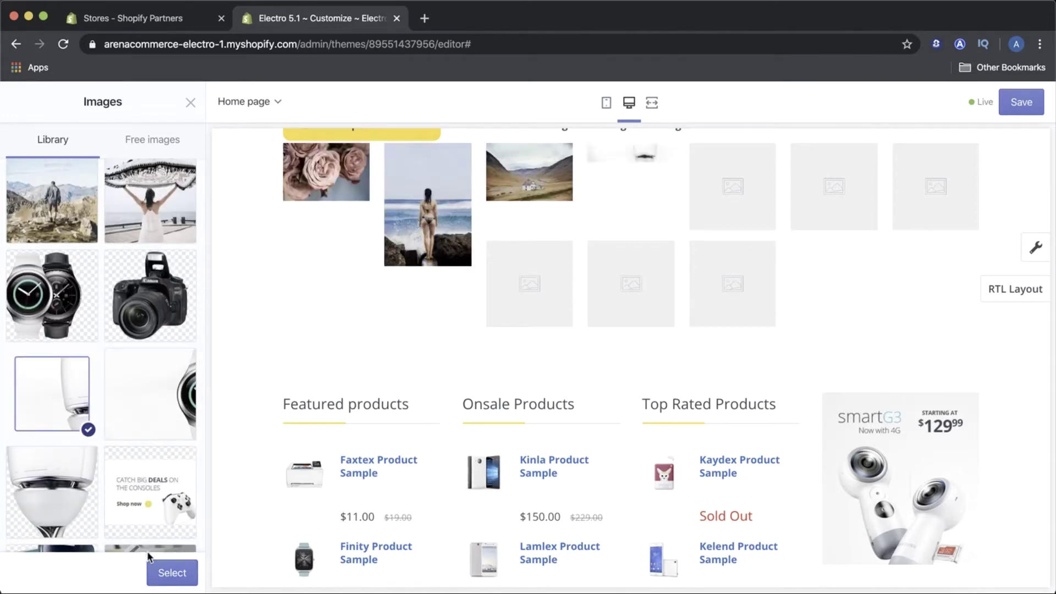
pyautogui.click(155, 427)
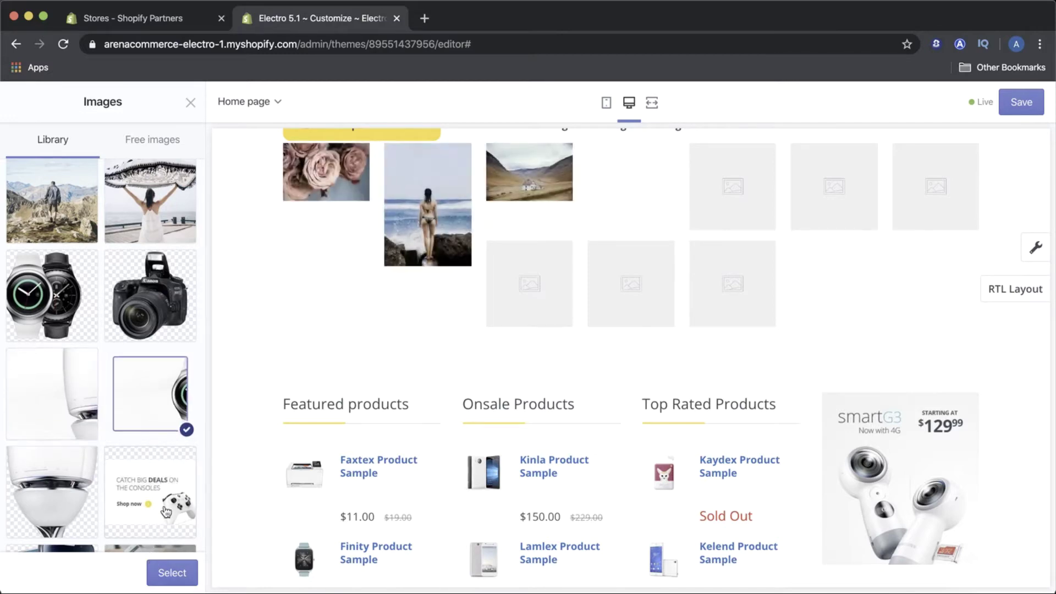
pyautogui.click(165, 510)
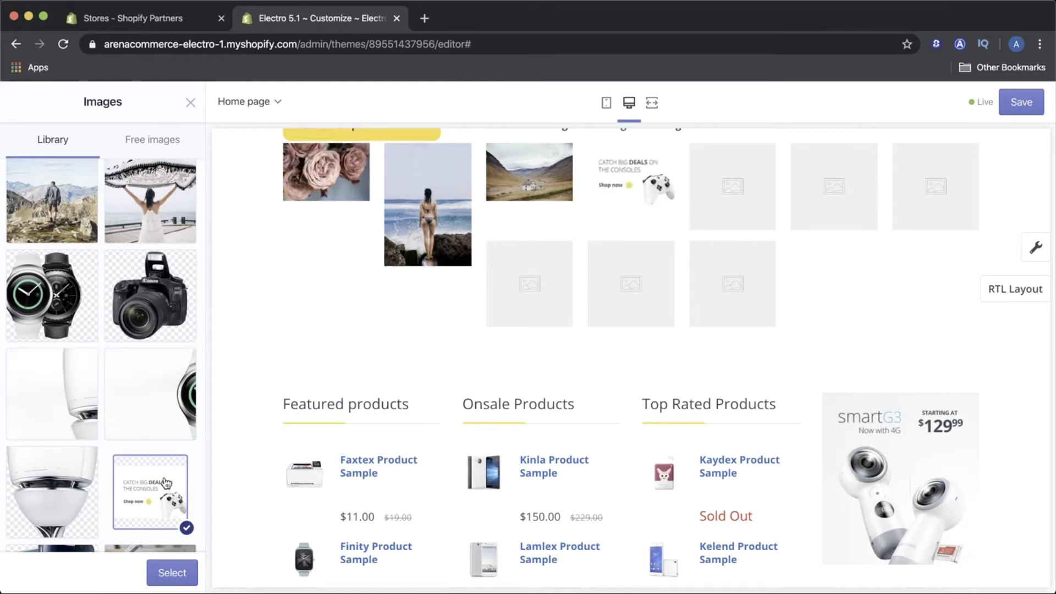
pyautogui.scroll(-5, 166, 484)
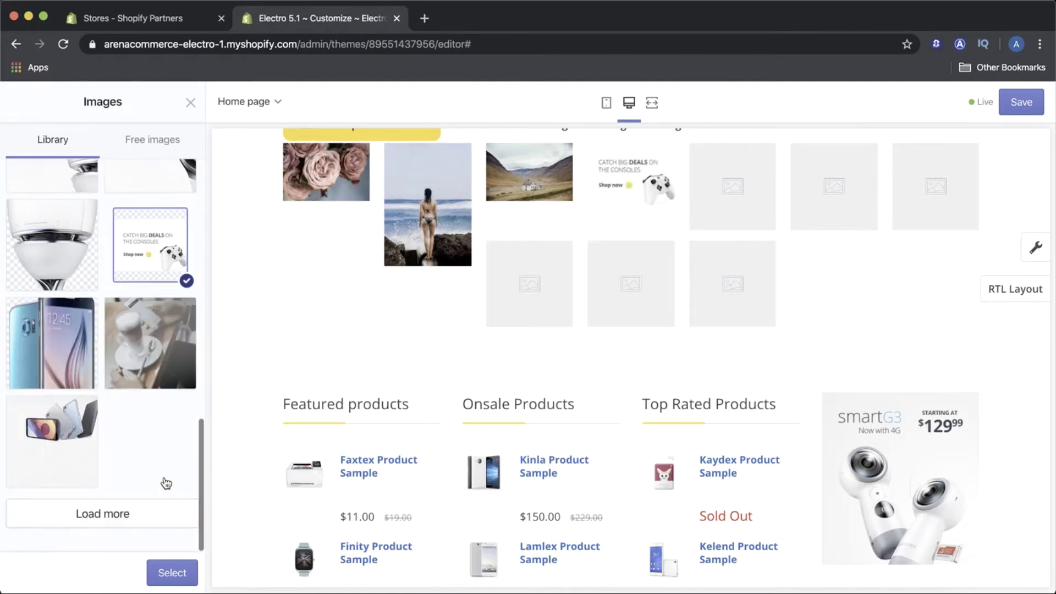
pyautogui.click(133, 361)
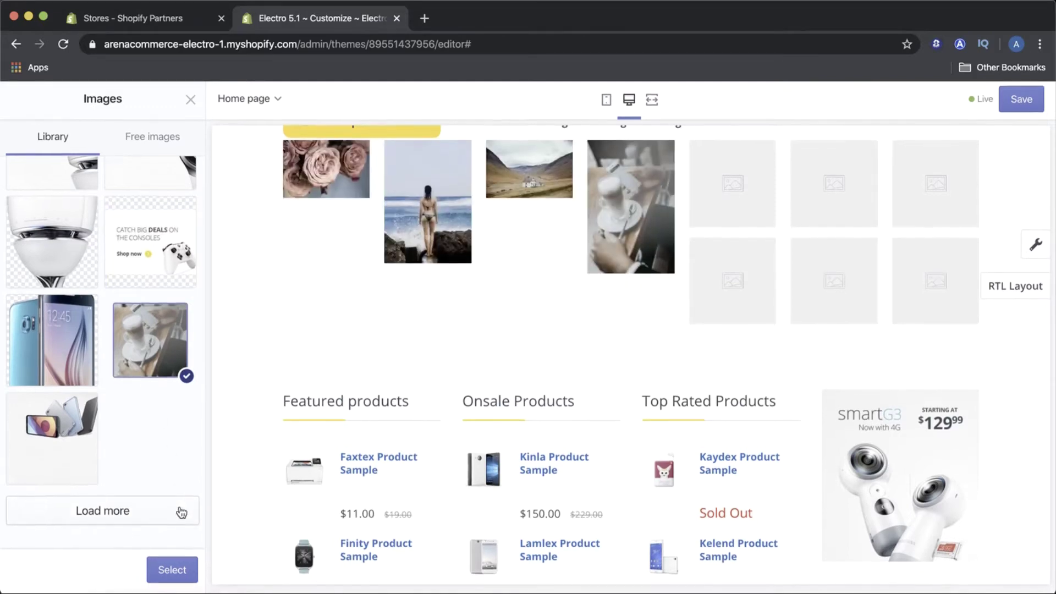
pyautogui.click(163, 575)
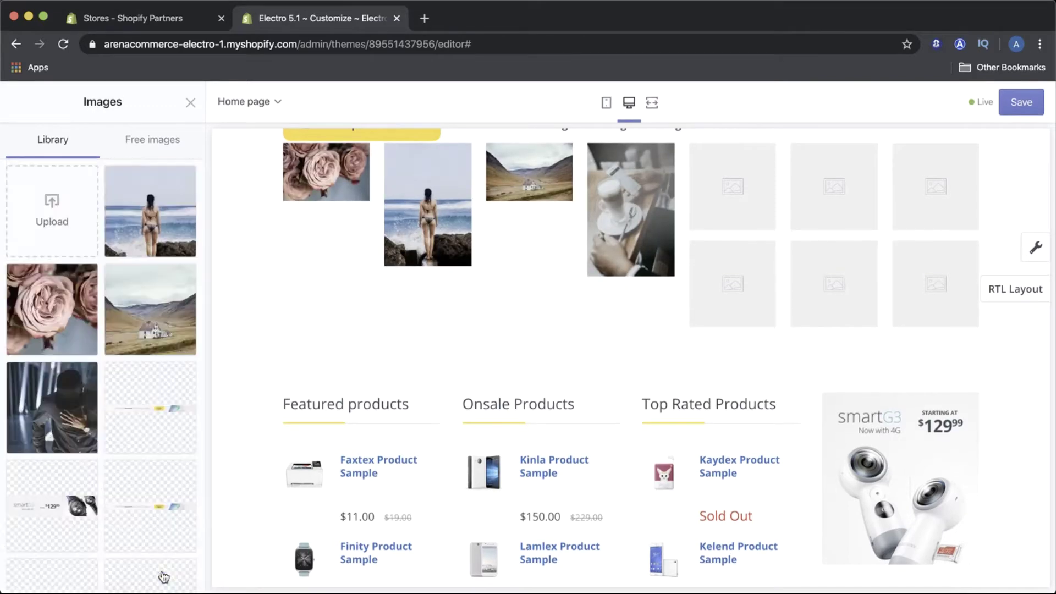
# Set the library photo of a person in a dark jacket and cap as the gallery's fifth image
pyautogui.click(130, 211)
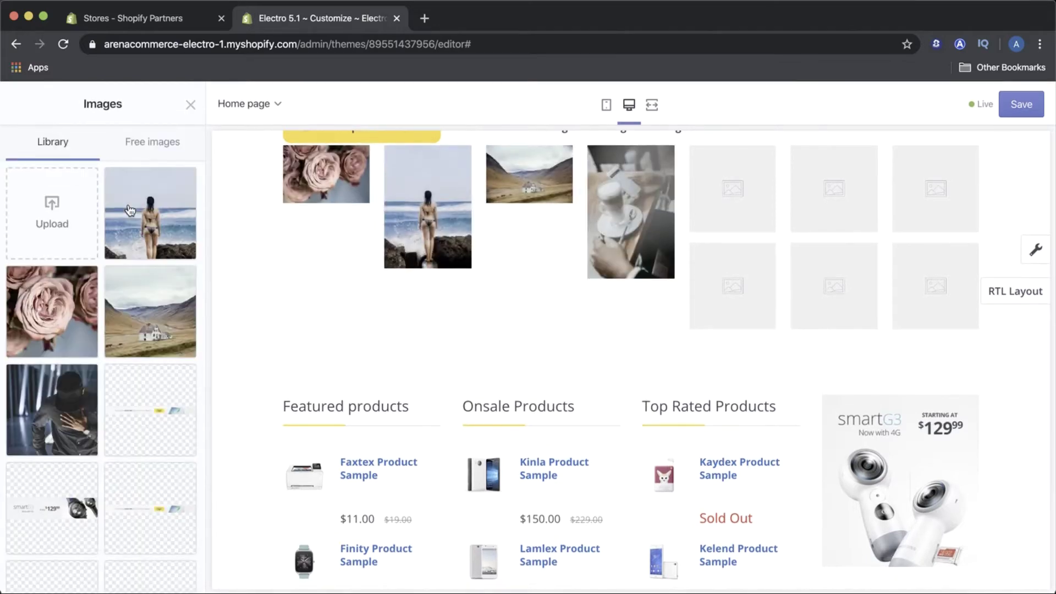
pyautogui.click(186, 115)
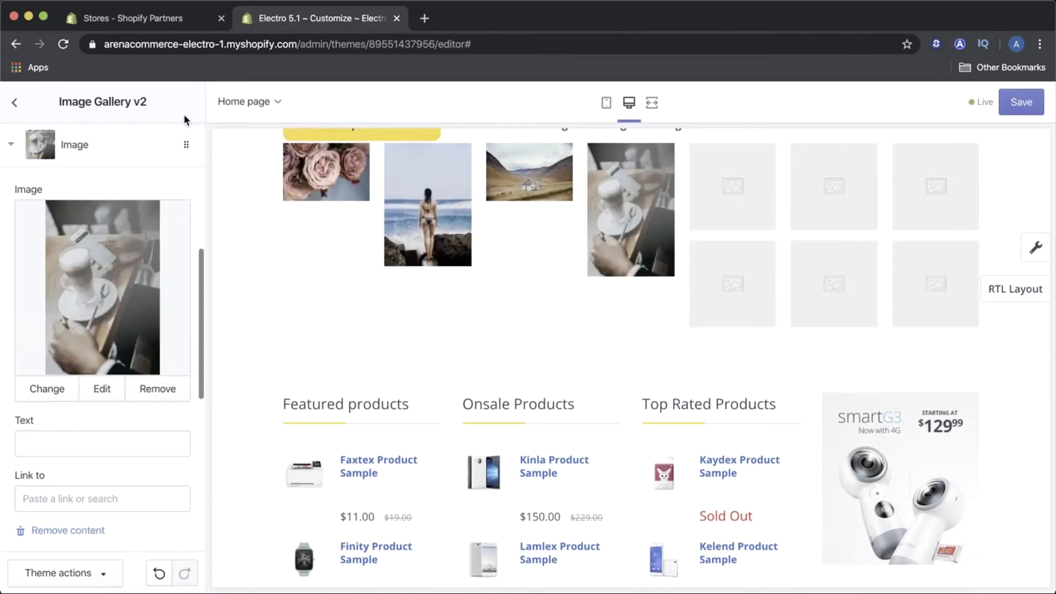
pyautogui.scroll(-5, 83, 317)
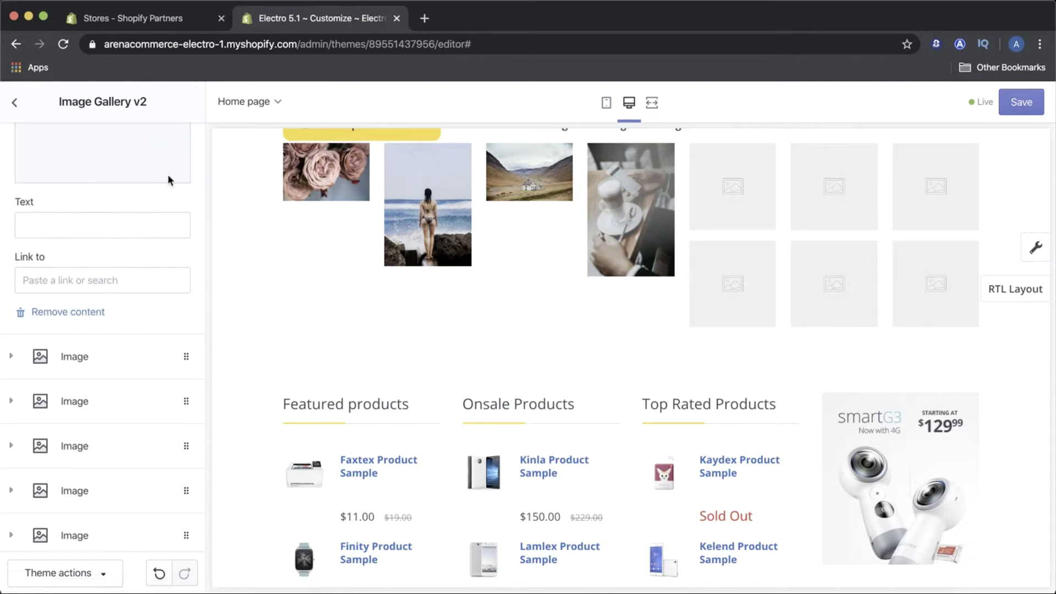
pyautogui.click(135, 158)
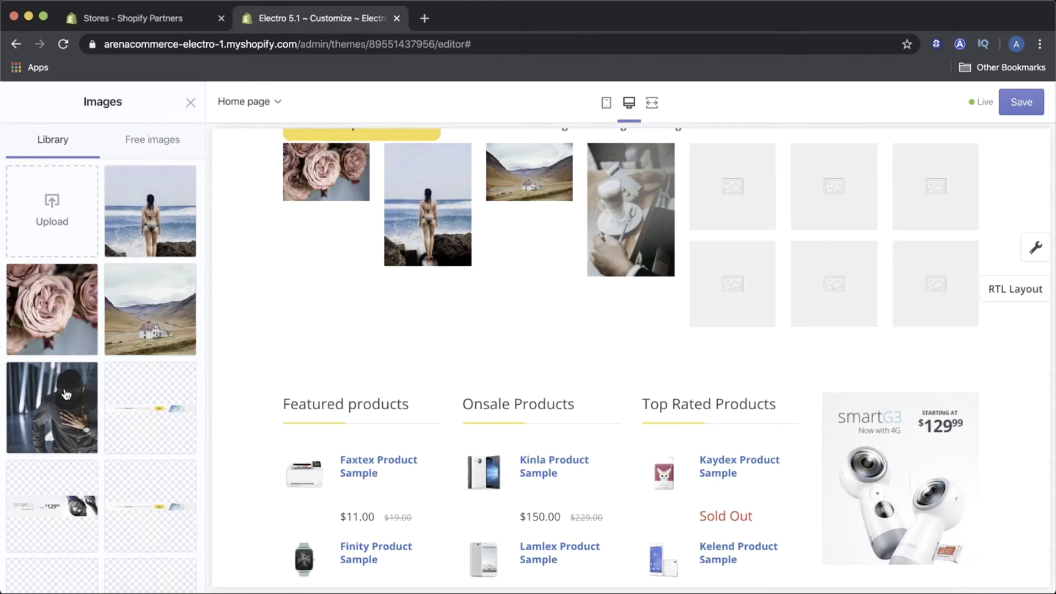
pyautogui.click(63, 403)
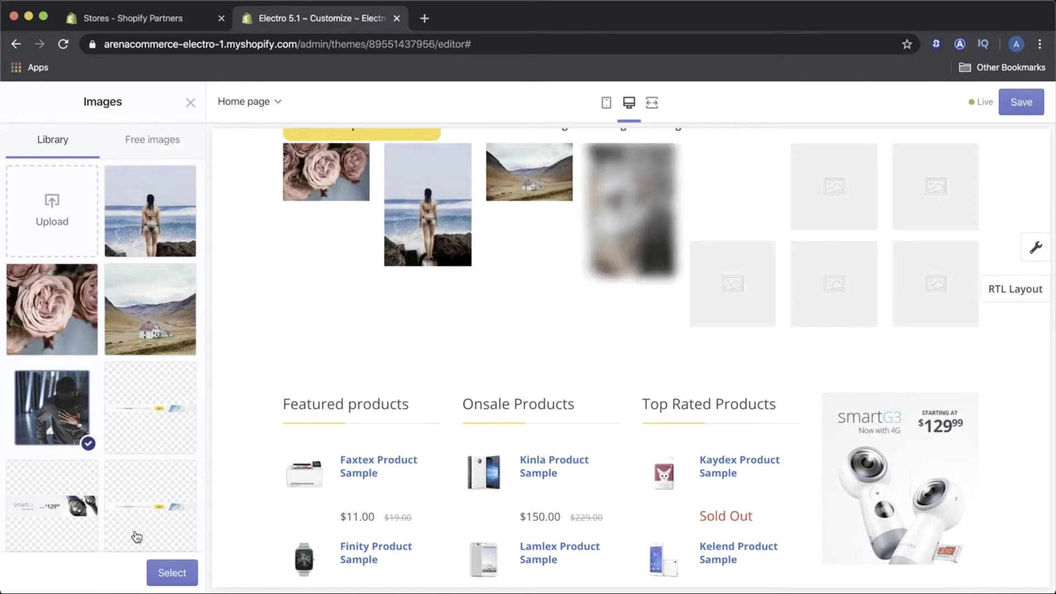
pyautogui.click(156, 572)
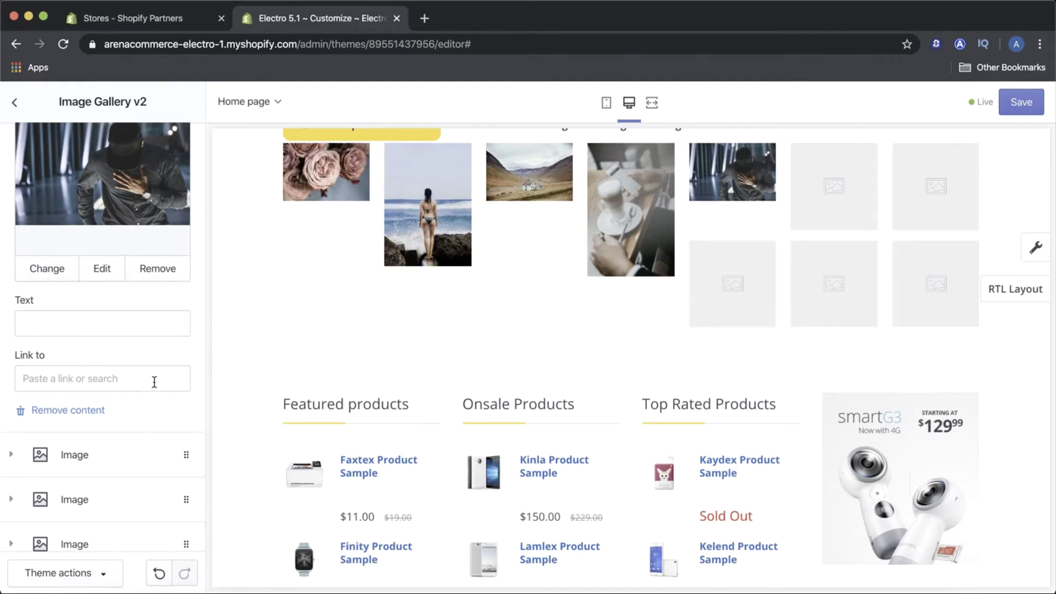
# Set the silhouette-at-dusk photo from the Good Vibes free images as the gallery's sixth image
pyautogui.scroll(-3, 154, 380)
pyautogui.click(89, 390)
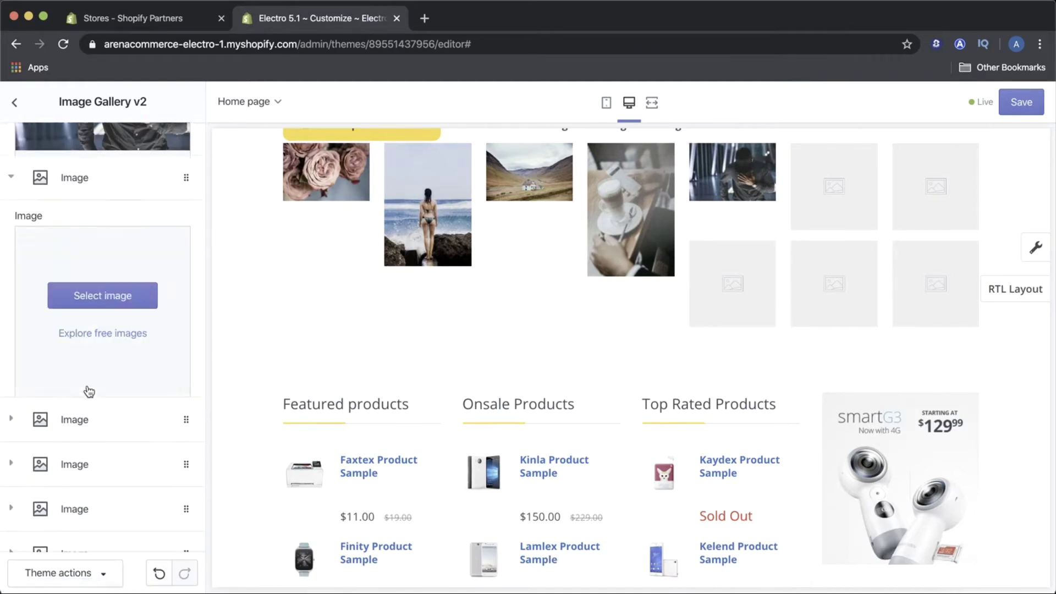
pyautogui.scroll(-3, 159, 310)
pyautogui.click(103, 130)
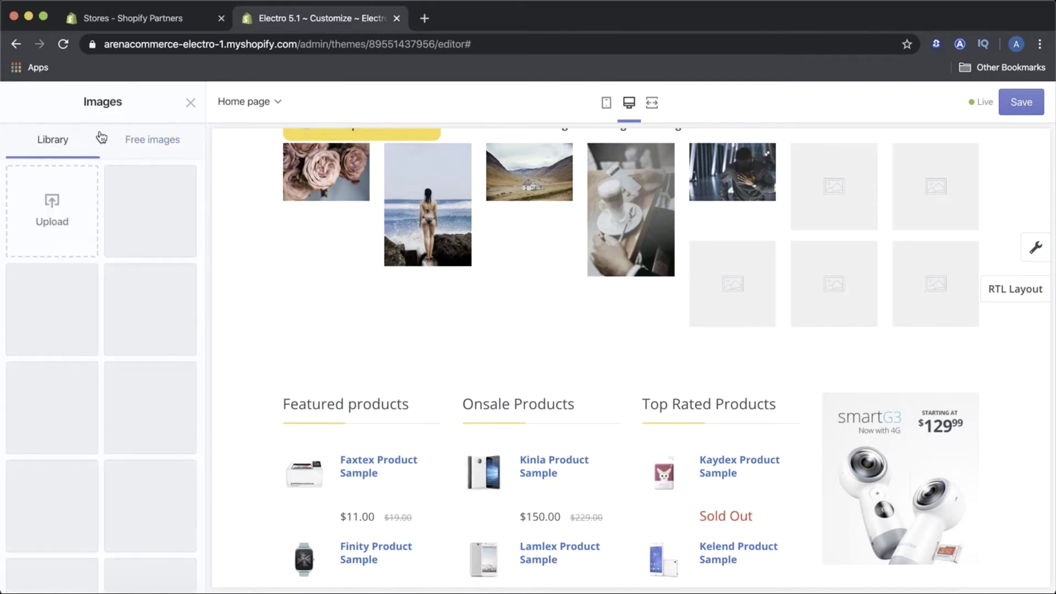
pyautogui.click(175, 143)
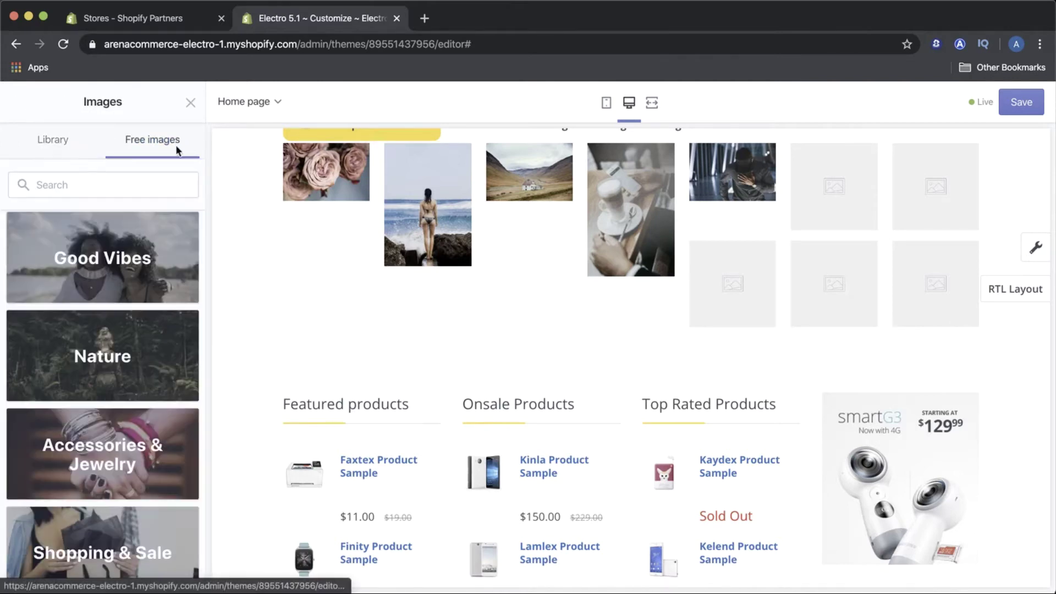
pyautogui.click(125, 273)
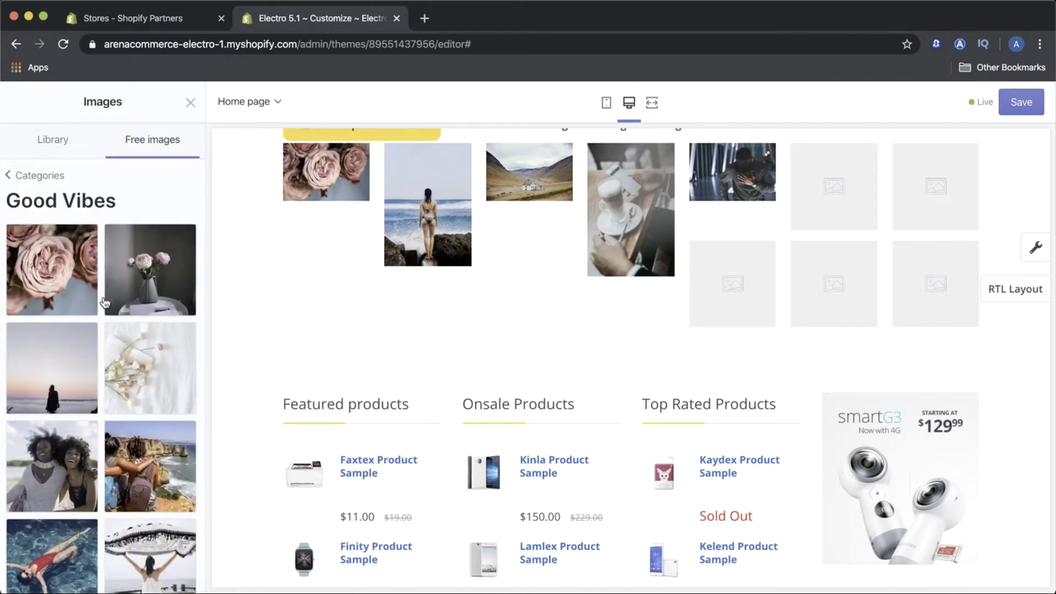
pyautogui.click(53, 379)
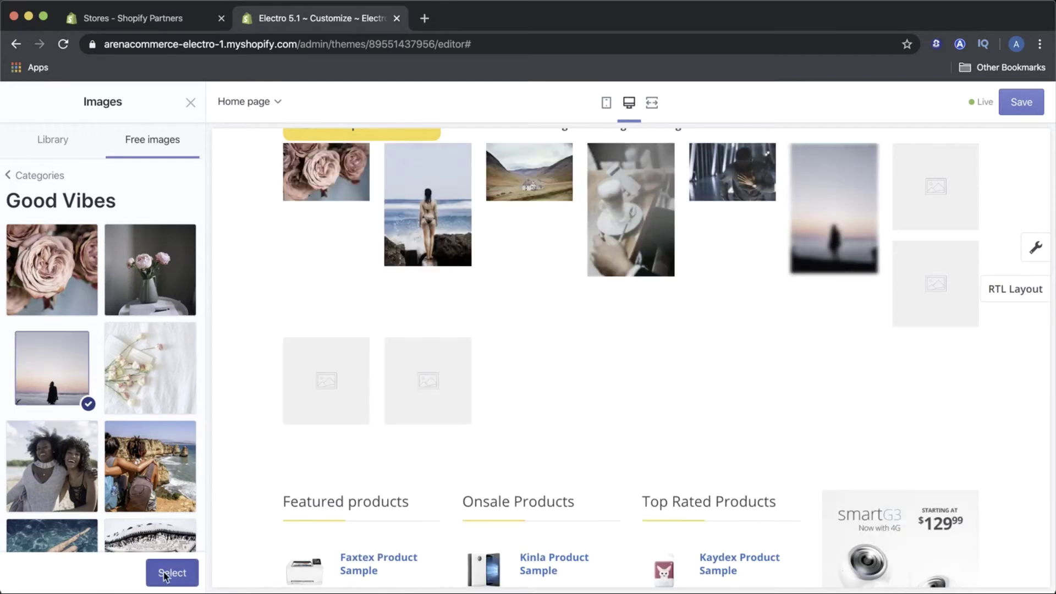
pyautogui.click(166, 575)
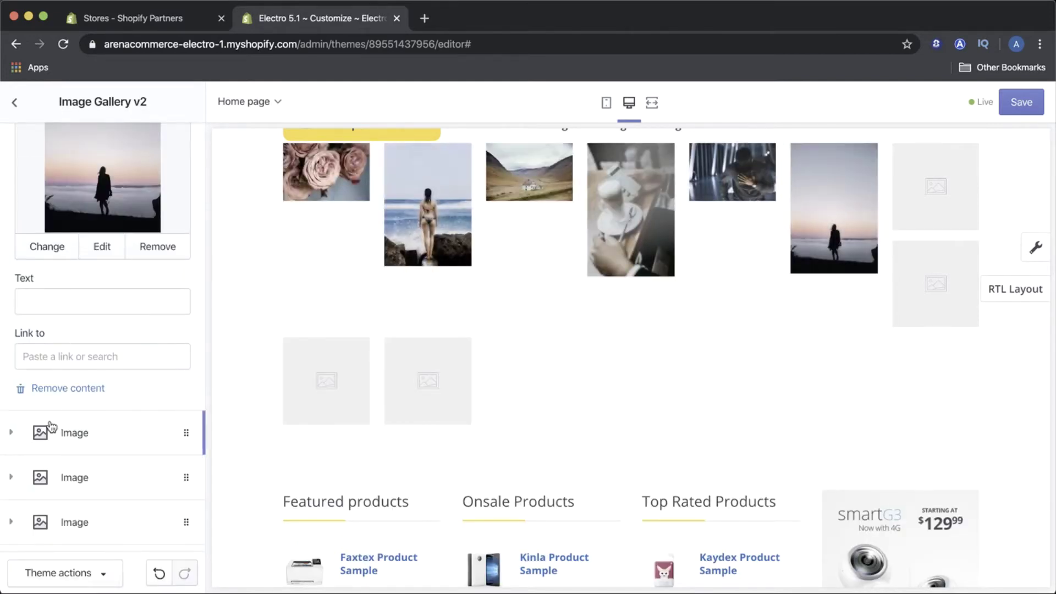
# Set the Accessories & Jewelry free photo of a man in sunglasses by a brick wall as the gallery's seventh image
pyautogui.click(51, 427)
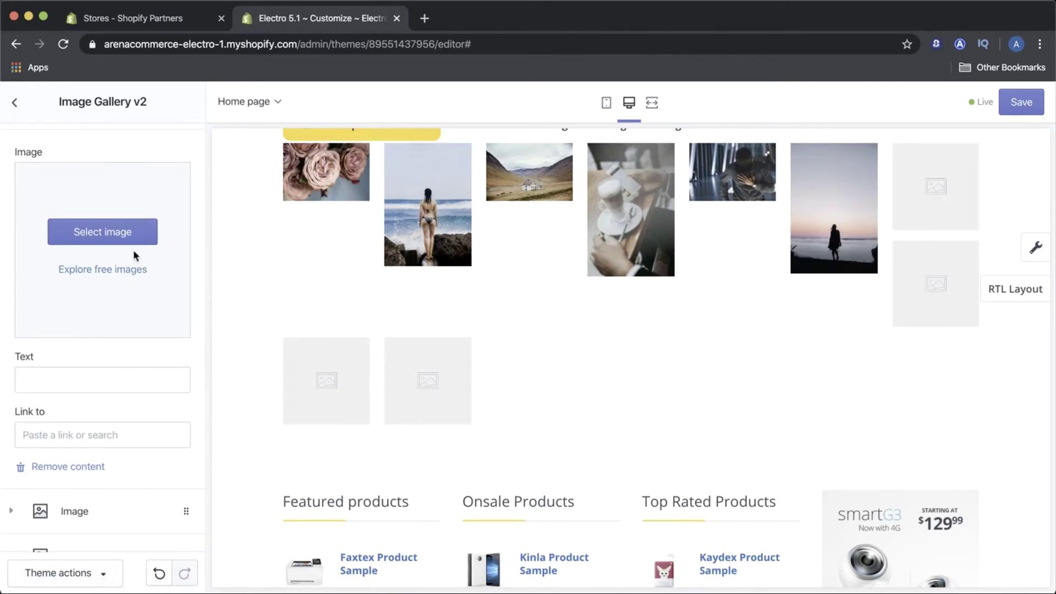
pyautogui.click(129, 238)
pyautogui.scroll(-1, 107, 325)
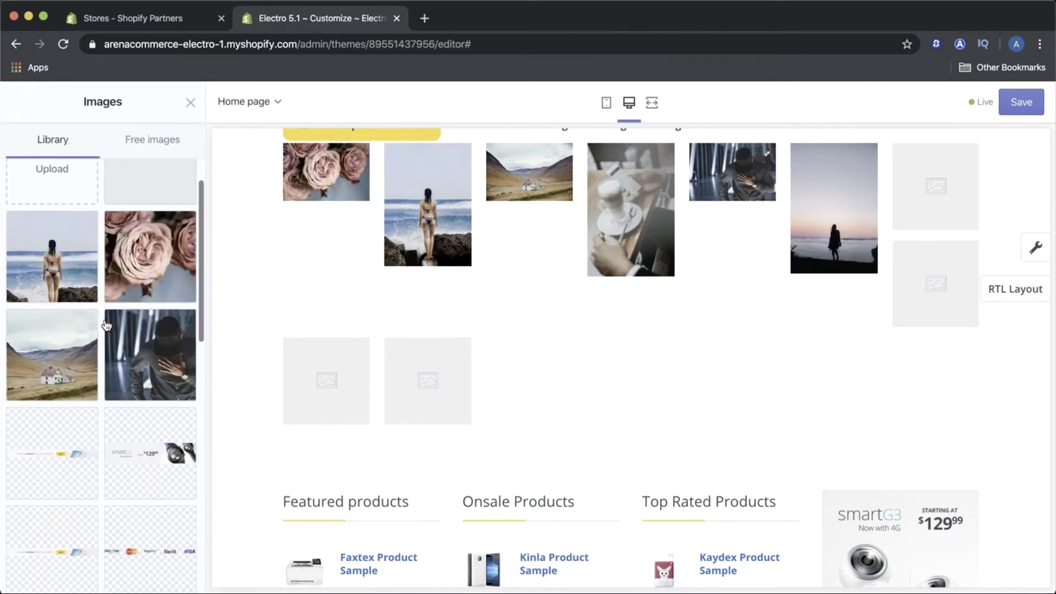
pyautogui.scroll(-2, 106, 325)
pyautogui.click(140, 135)
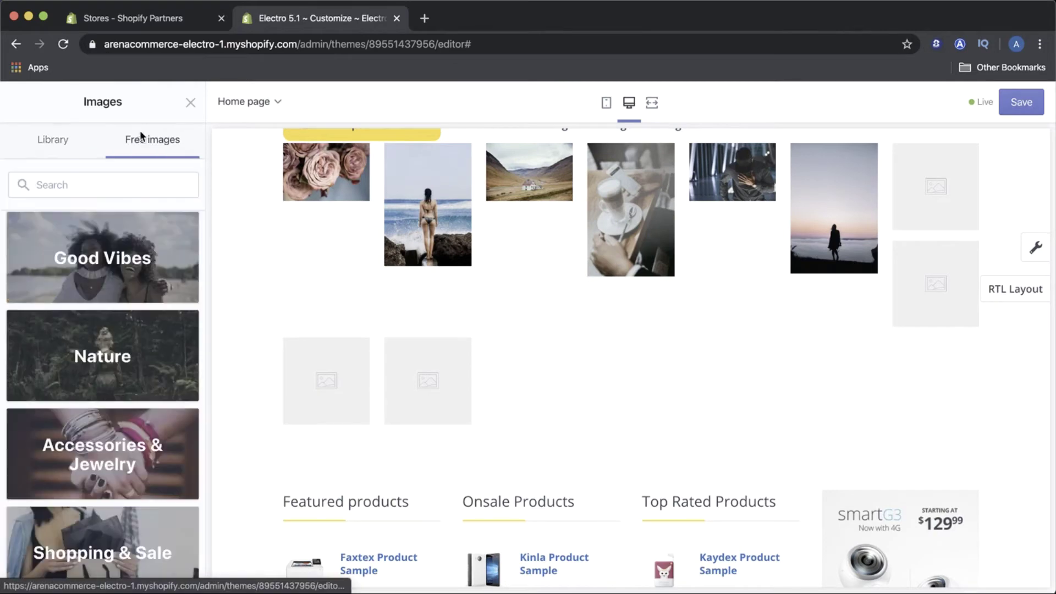
pyautogui.click(104, 430)
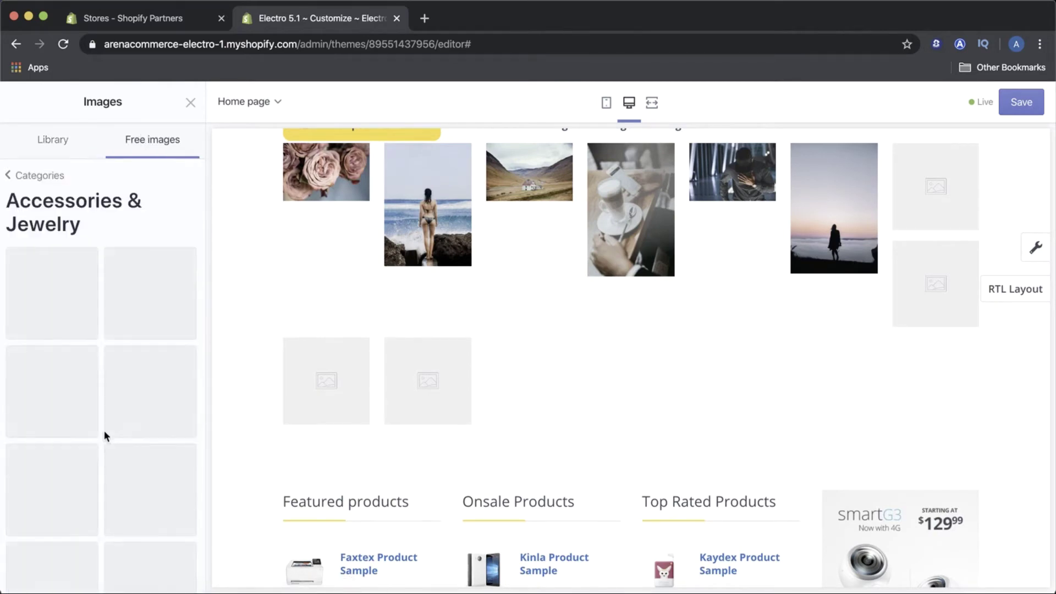
pyautogui.click(124, 391)
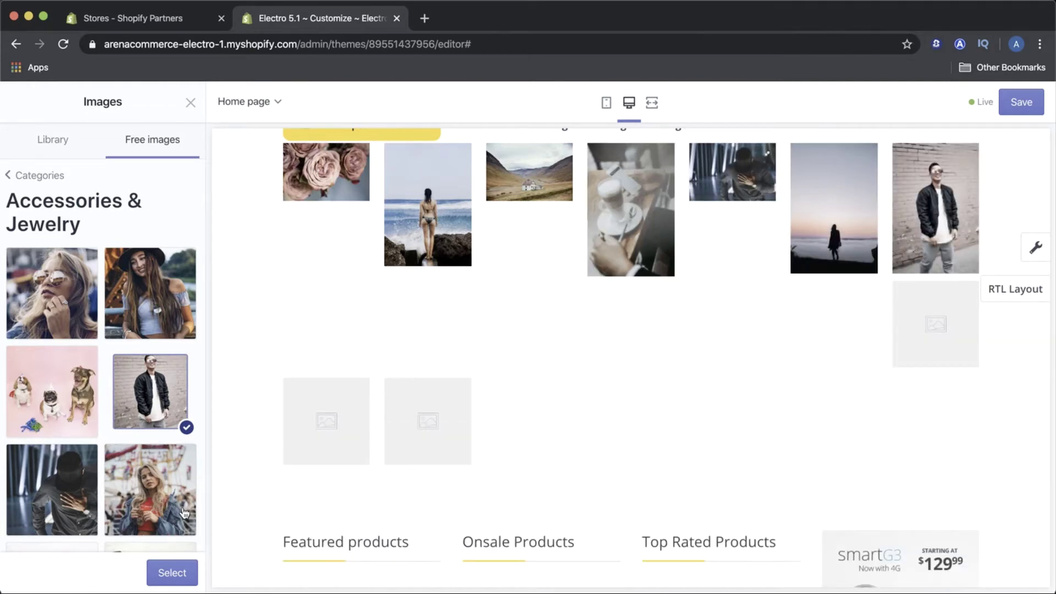
pyautogui.click(185, 570)
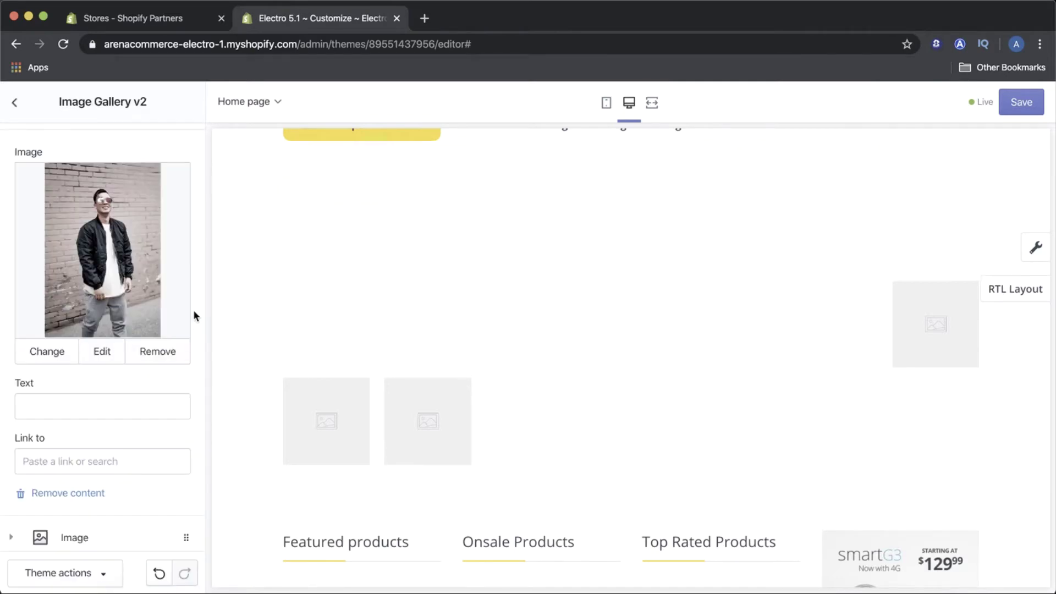
# Remove all the empty image blocks that follow the gallery's seventh image
pyautogui.scroll(-4, 151, 350)
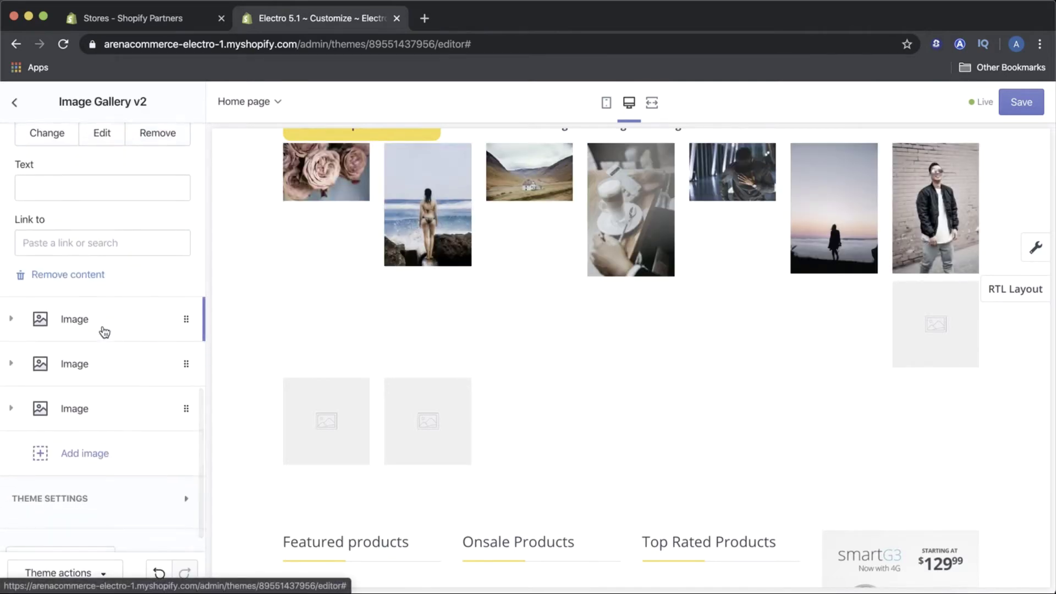
pyautogui.click(104, 329)
pyautogui.scroll(-3, 80, 412)
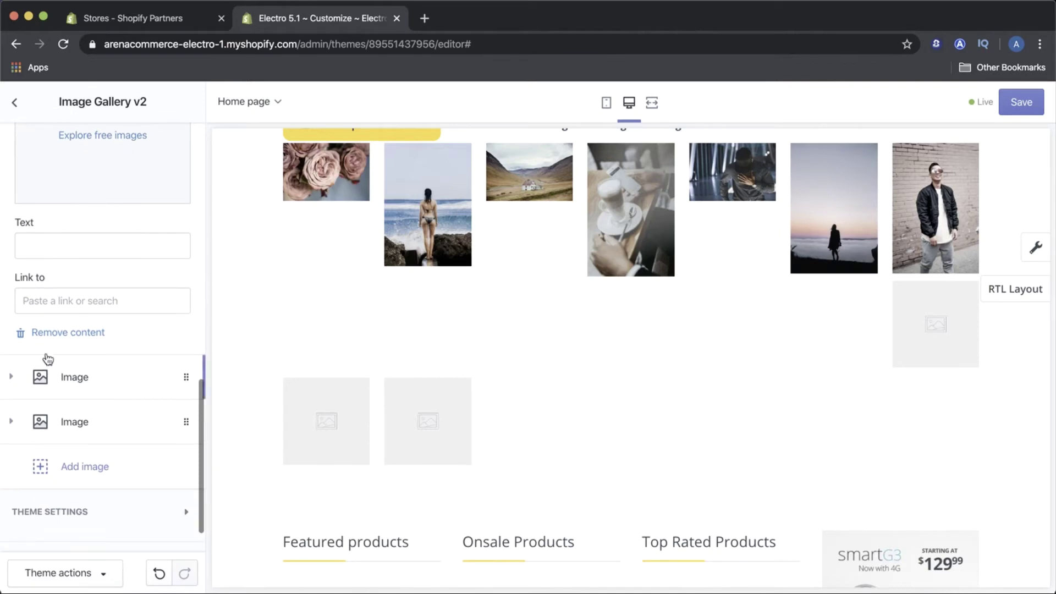
pyautogui.click(47, 335)
pyautogui.click(42, 378)
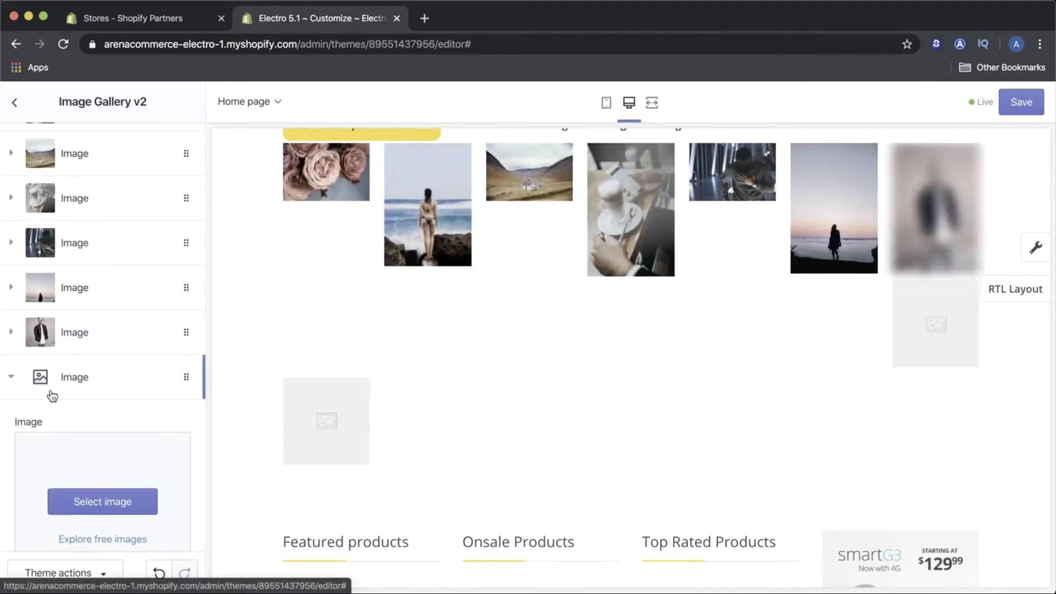
pyautogui.scroll(-6, 63, 442)
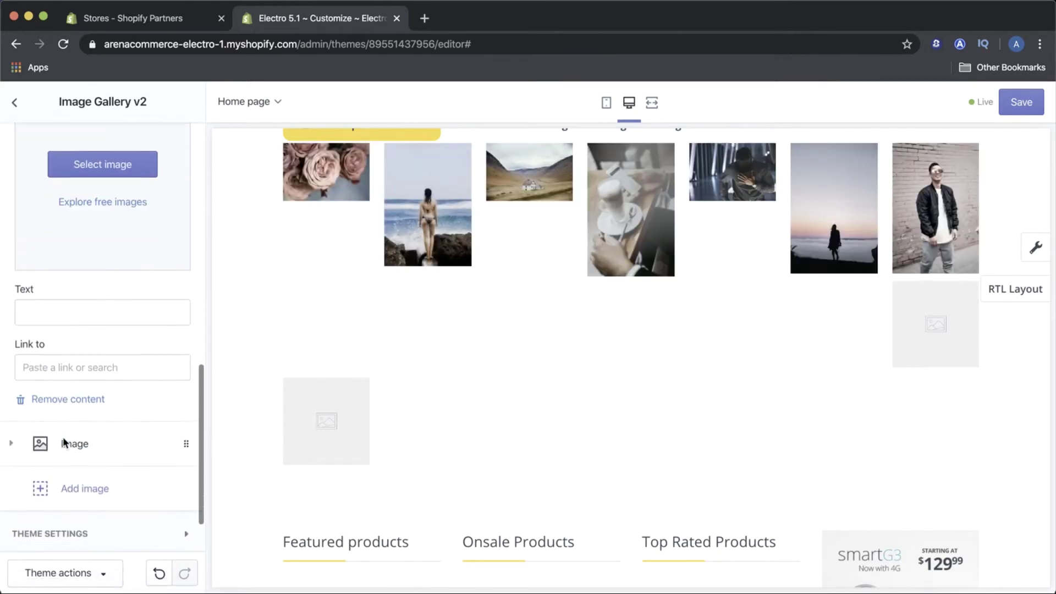
pyautogui.click(105, 390)
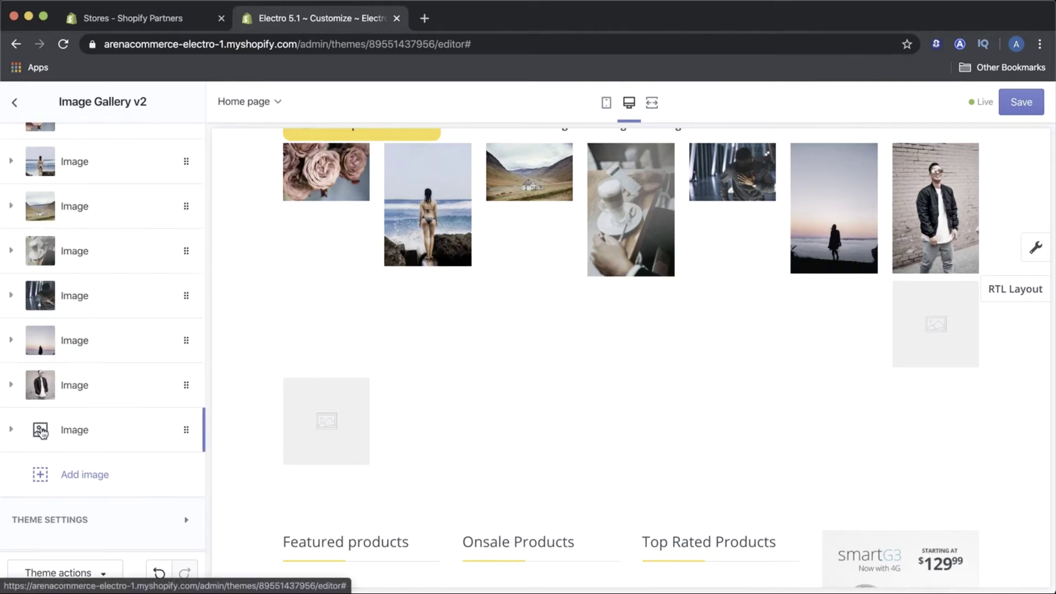
pyautogui.click(40, 431)
pyautogui.scroll(-6, 67, 460)
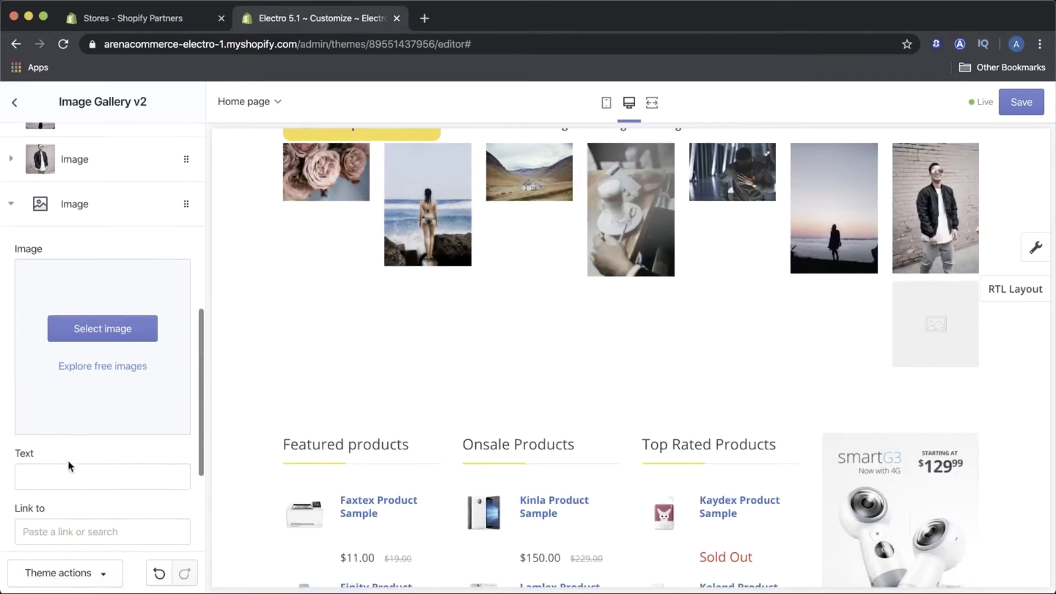
pyautogui.click(89, 446)
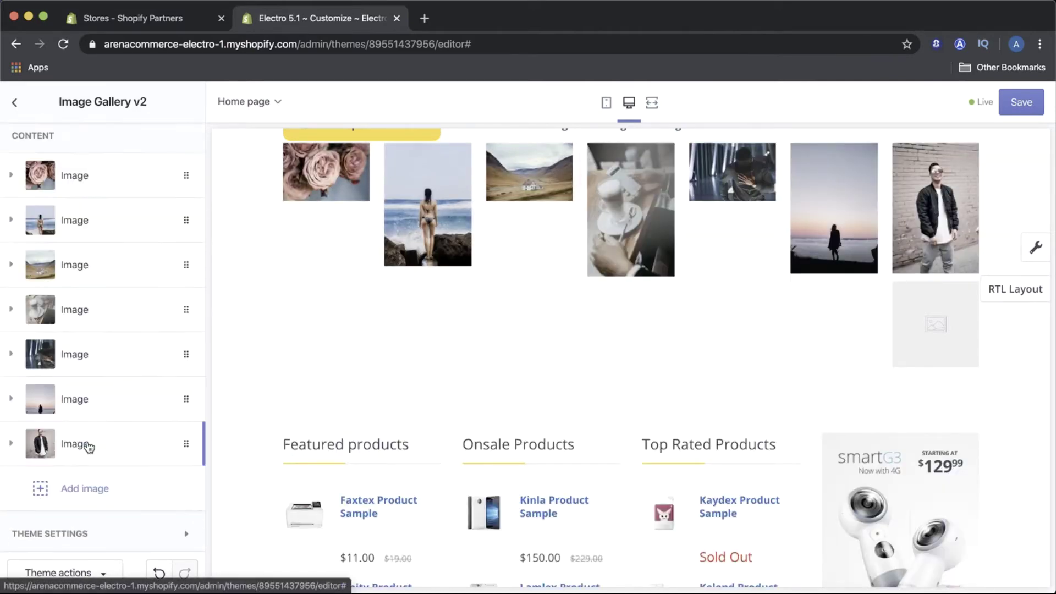
pyautogui.click(43, 489)
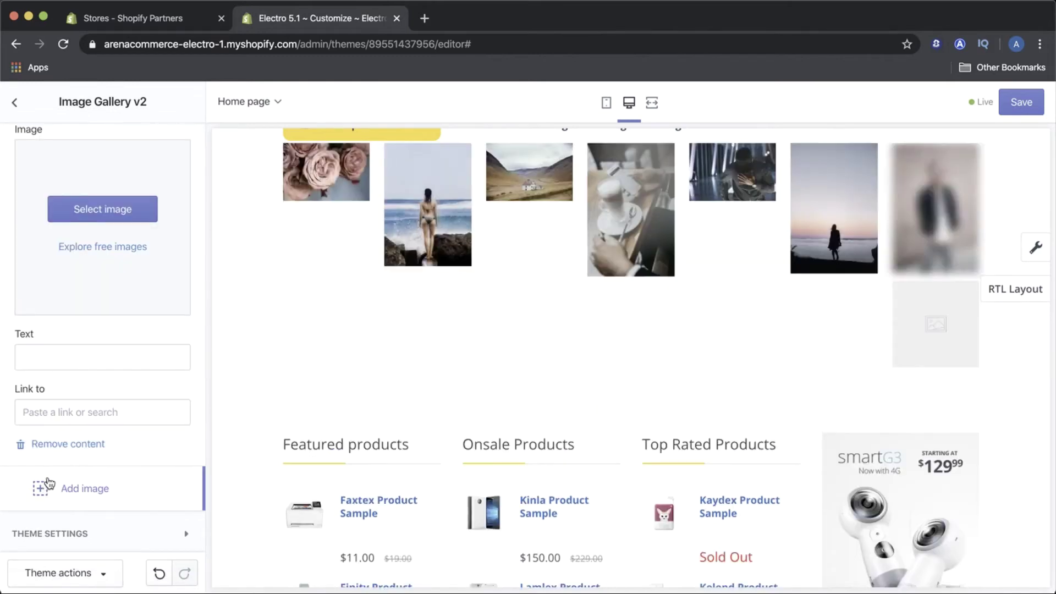
pyautogui.click(77, 448)
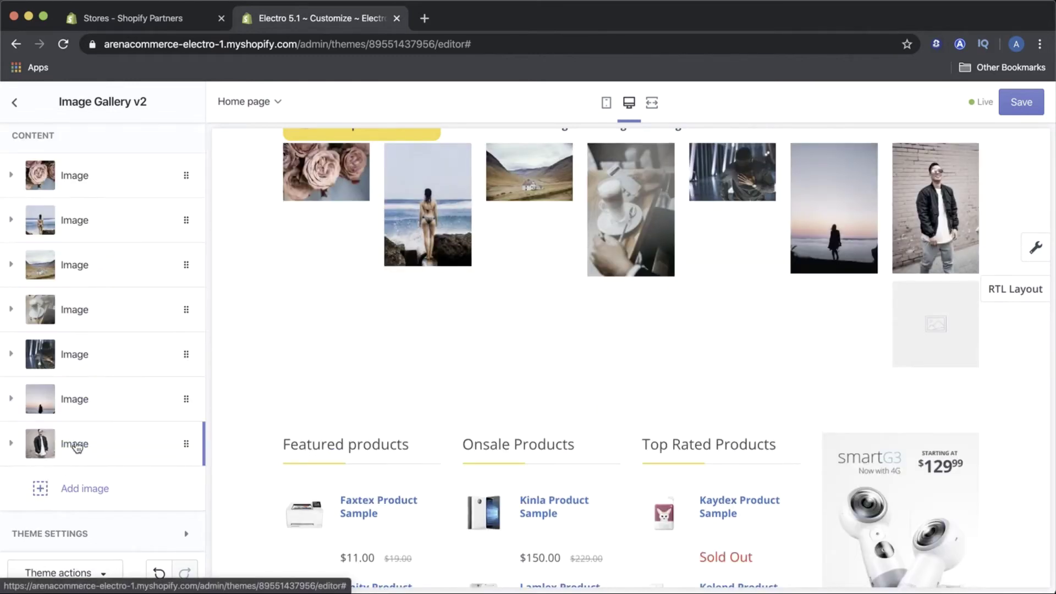
# Set the gallery section's layout type to Carousel
pyautogui.scroll(4, 111, 401)
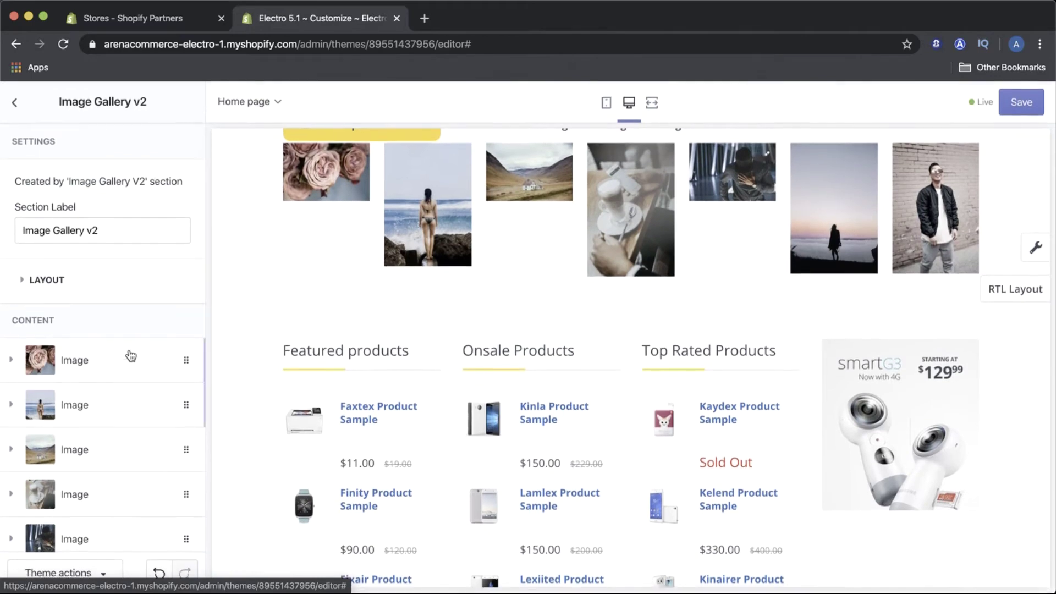
pyautogui.click(22, 281)
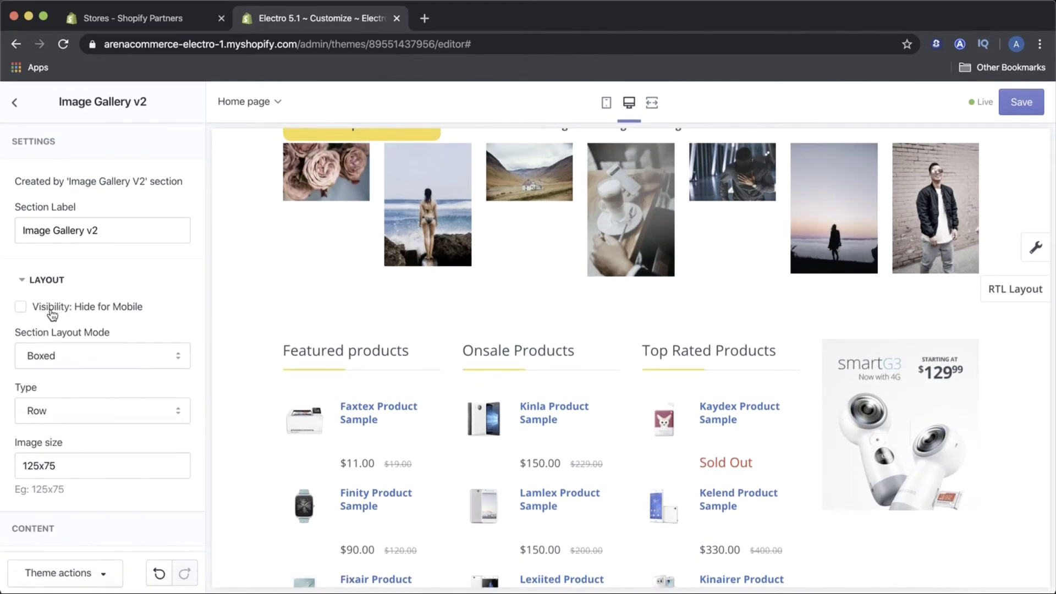
pyautogui.scroll(-2, 53, 314)
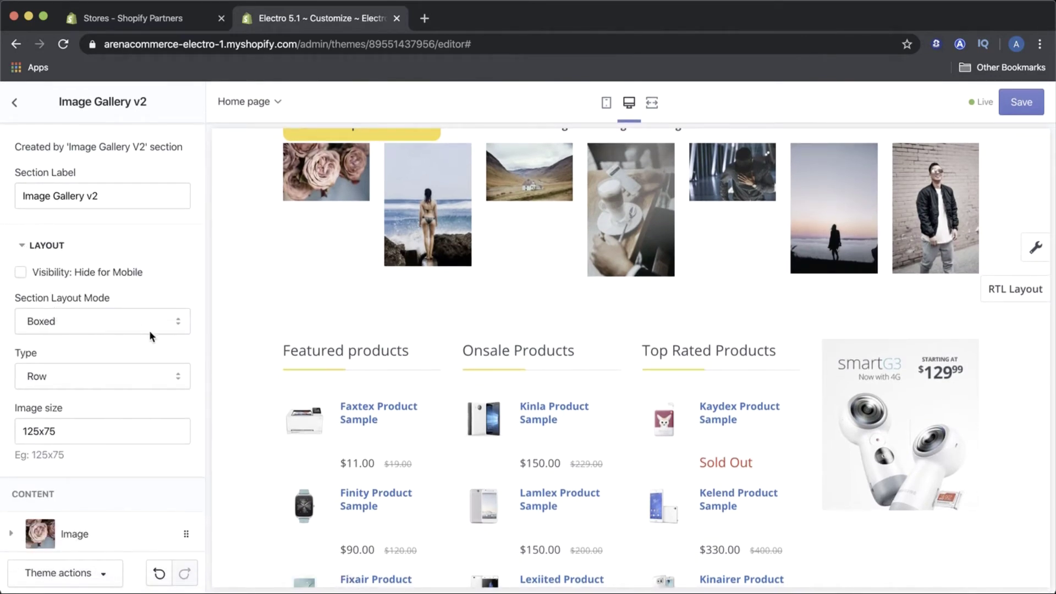
pyautogui.click(166, 372)
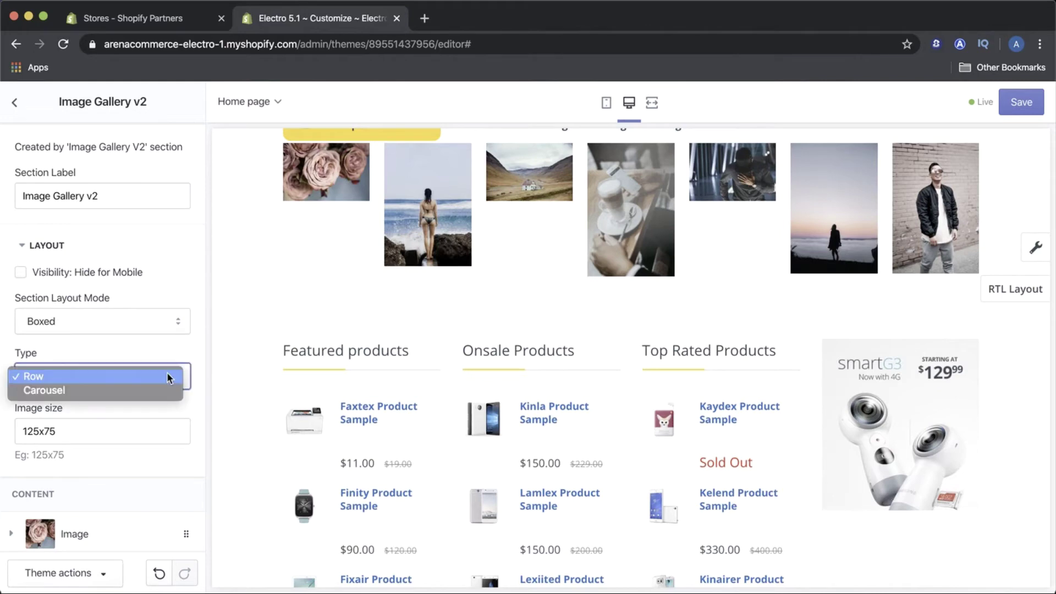
pyautogui.click(160, 391)
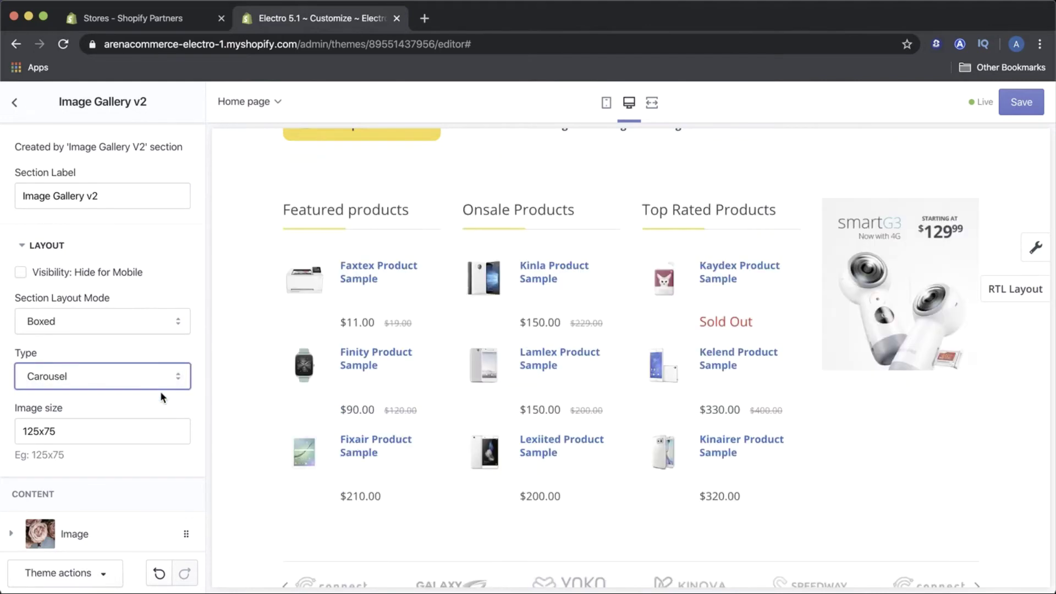
# Save the changes made to the home page's image gallery
pyautogui.scroll(2, 160, 391)
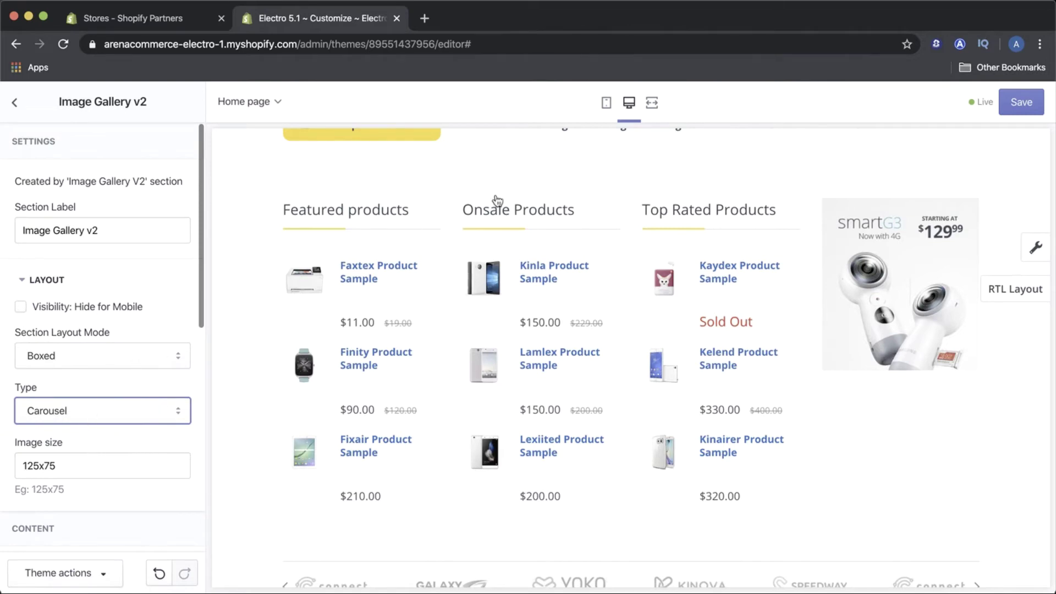
pyautogui.scroll(3, 549, 193)
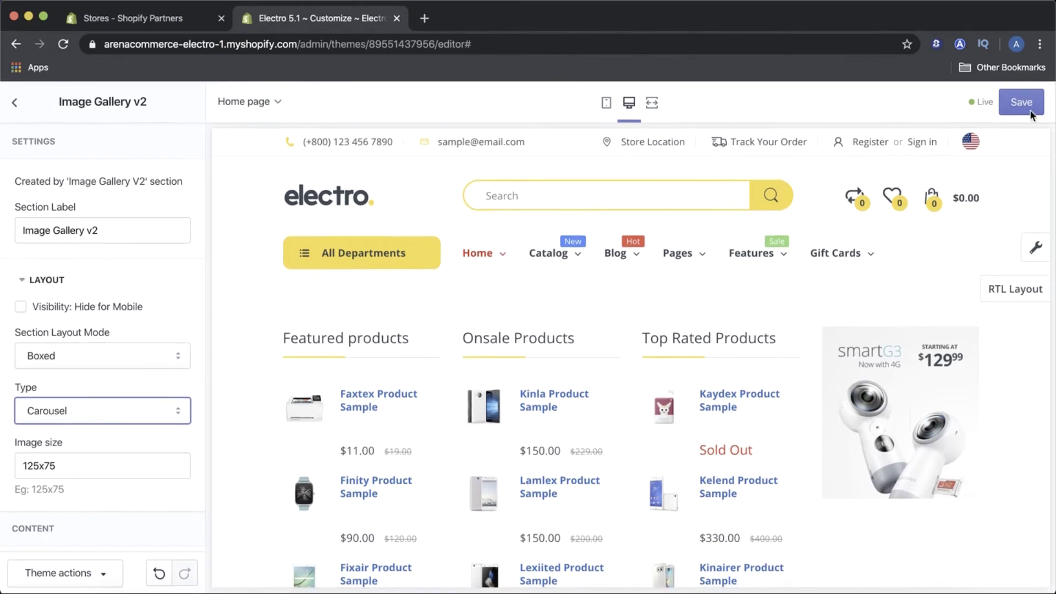
pyautogui.click(1024, 103)
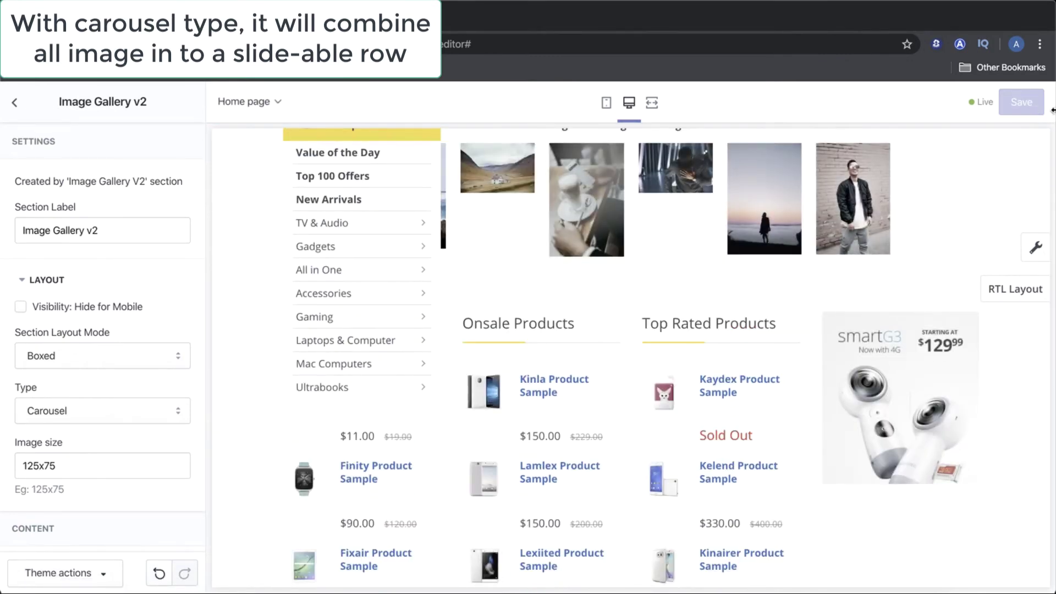
# Collapse the All Departments menu in the preview and swipe the carousel's image row sideways
pyautogui.scroll(3, 806, 226)
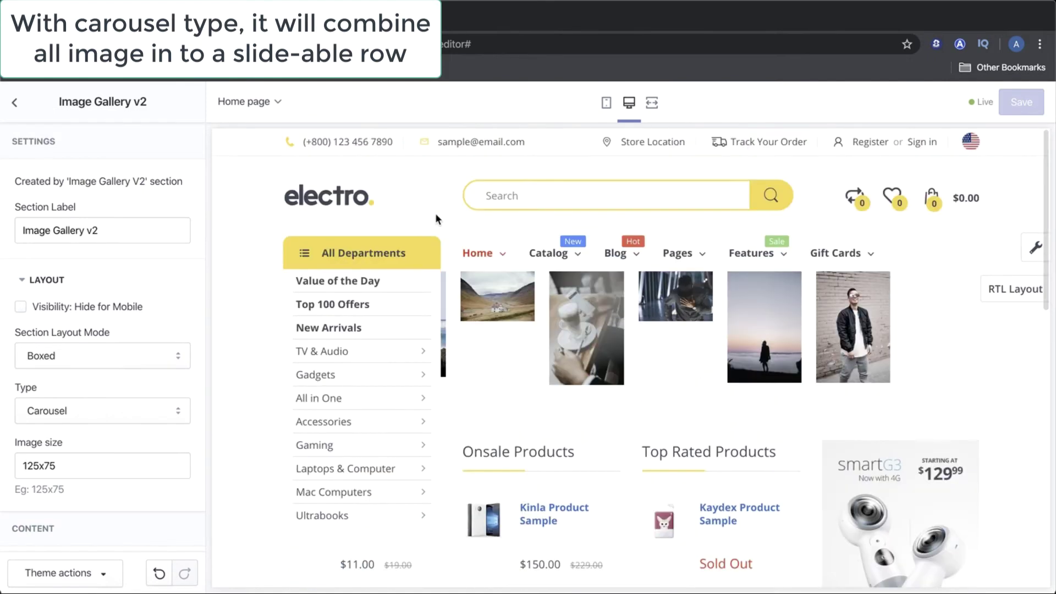
pyautogui.click(327, 249)
pyautogui.moveTo(343, 306); pyautogui.dragTo(252, 344)
pyautogui.moveTo(557, 329); pyautogui.dragTo(316, 331)
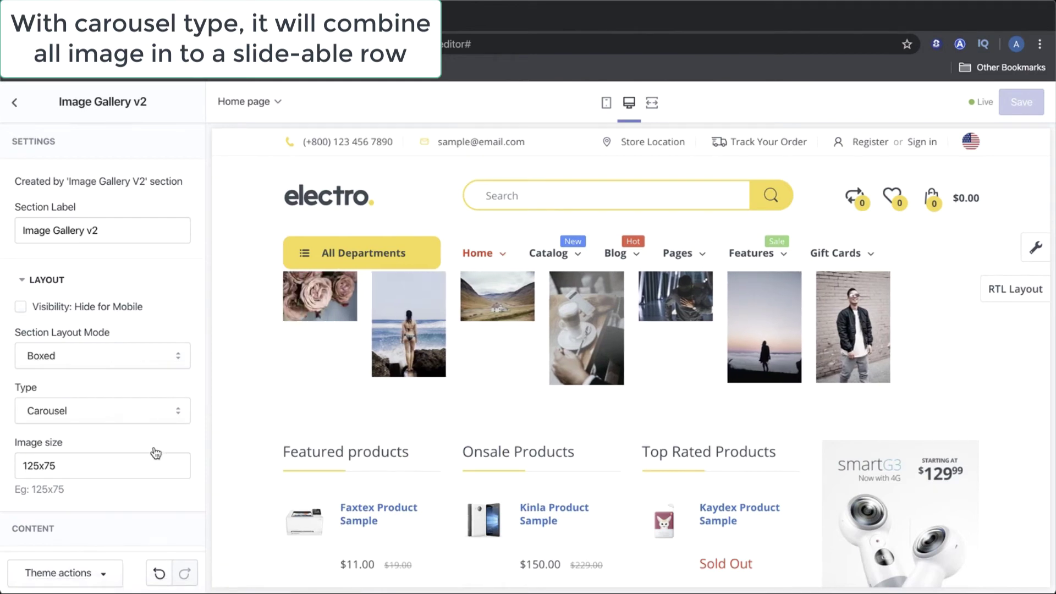
# Set the gallery section's image size to 250x150
pyautogui.click(58, 463)
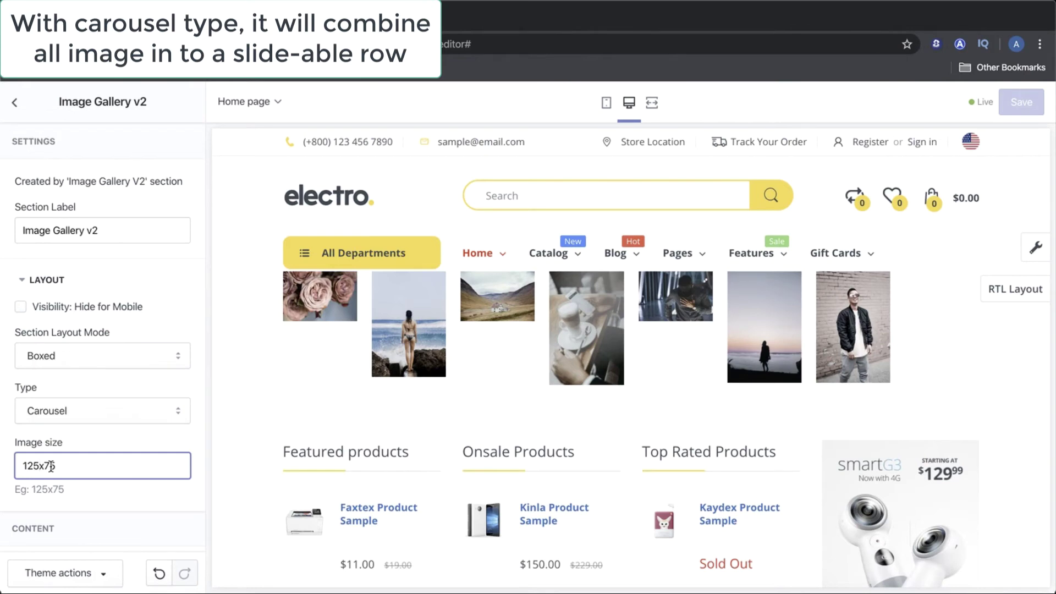
pyautogui.press('BackSpace')
pyautogui.press('BackSpace')
pyautogui.press('BackSpace')
pyautogui.write('250')
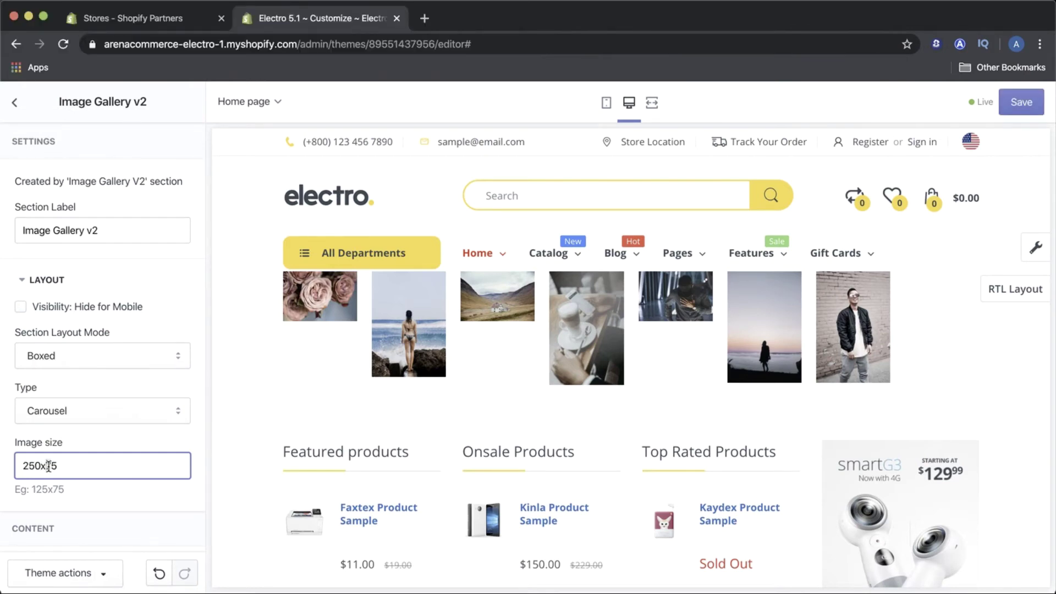
pyautogui.moveTo(48, 466); pyautogui.dragTo(63, 469)
pyautogui.write('150')
pyautogui.click(553, 329)
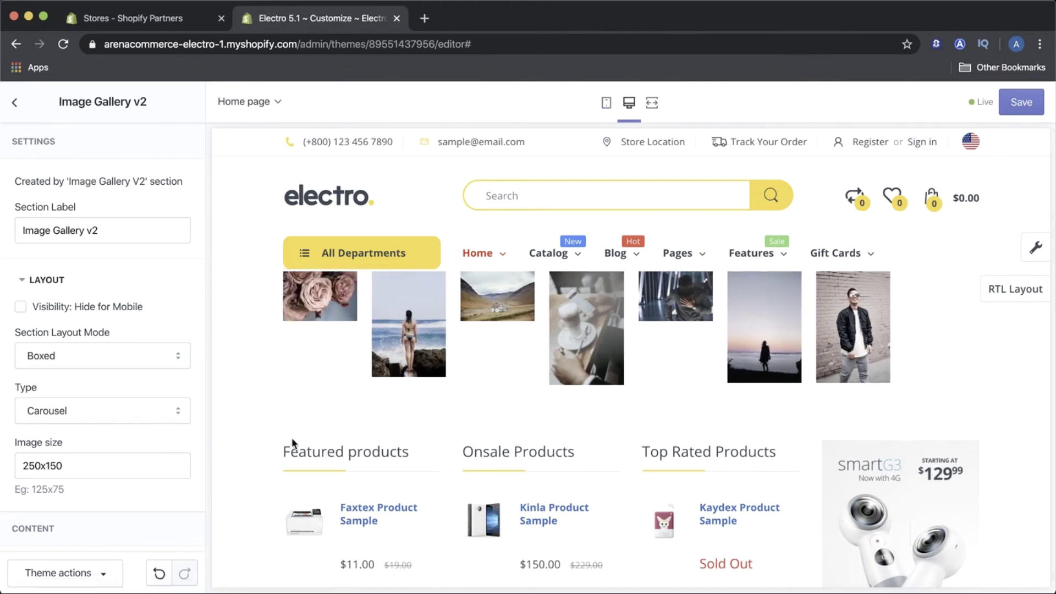
# Add an eighth image to the gallery using the Good Vibes free photo of small white flowers on a white cloth
pyautogui.scroll(-10, 138, 471)
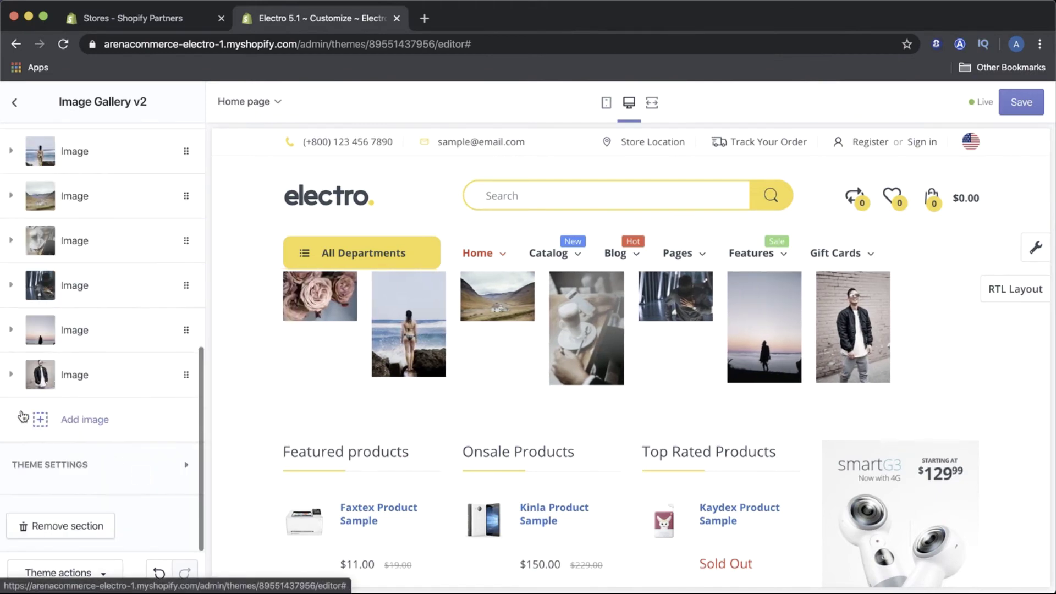
pyautogui.click(36, 421)
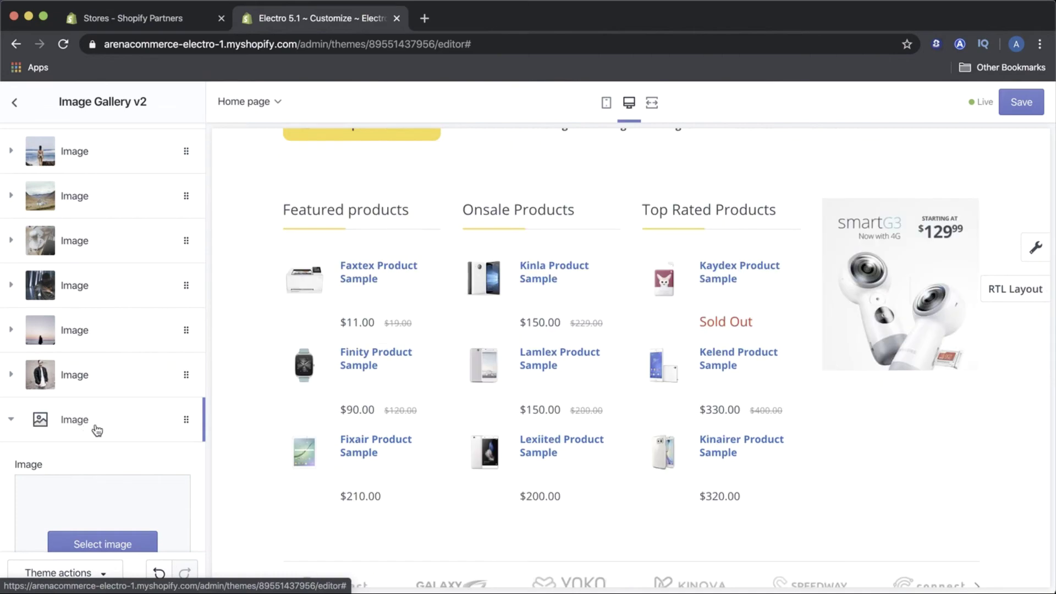
pyautogui.click(132, 546)
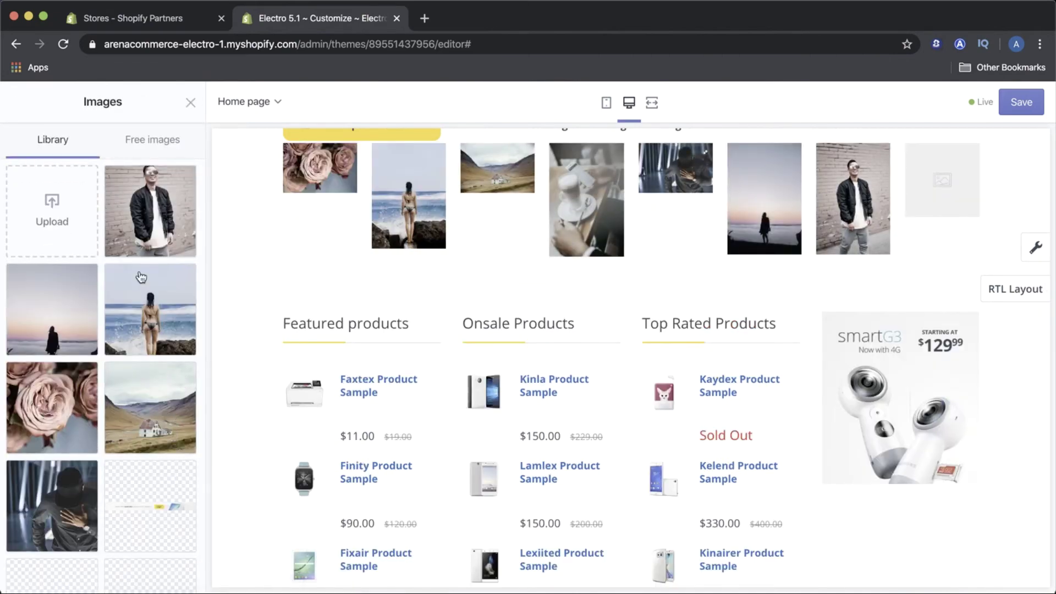
pyautogui.click(159, 144)
pyautogui.click(126, 267)
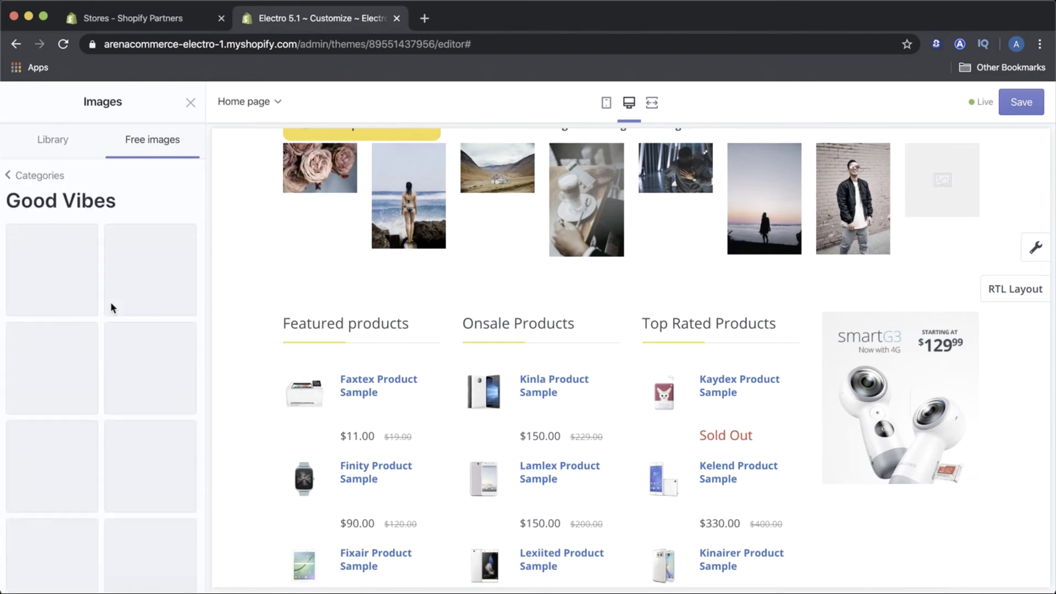
pyautogui.click(137, 388)
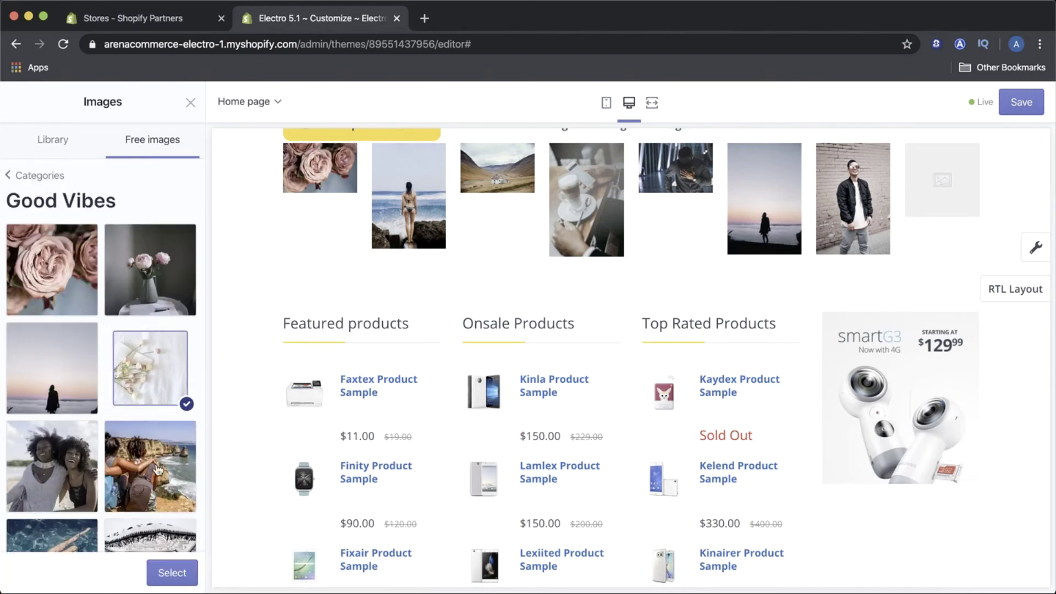
pyautogui.click(168, 572)
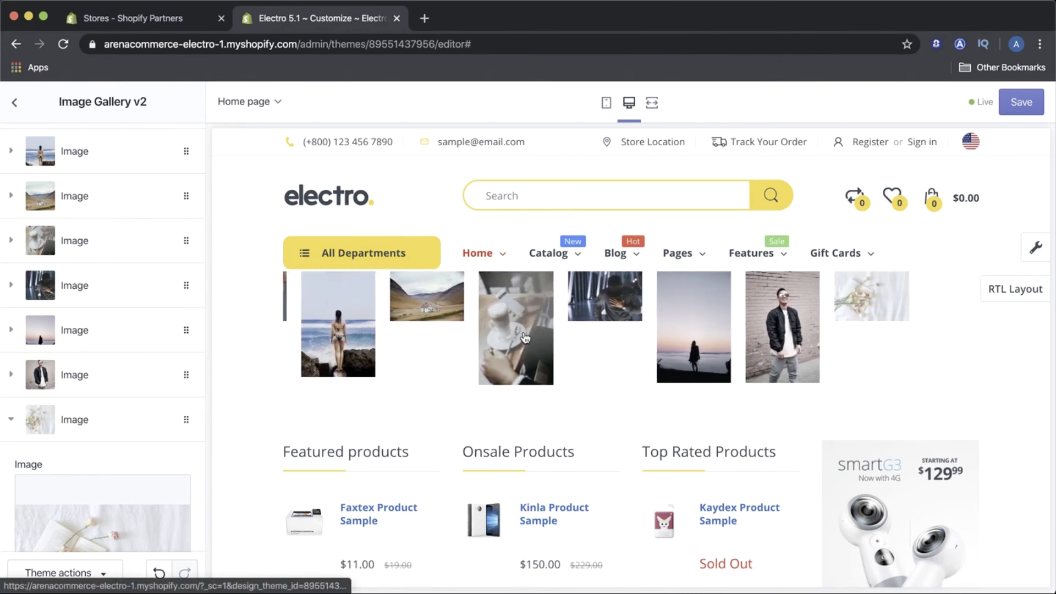
# Add a ninth image to the gallery using the Accessories & Jewelry free photo of a long-haired woman in a dark hat
pyautogui.scroll(-5, 135, 426)
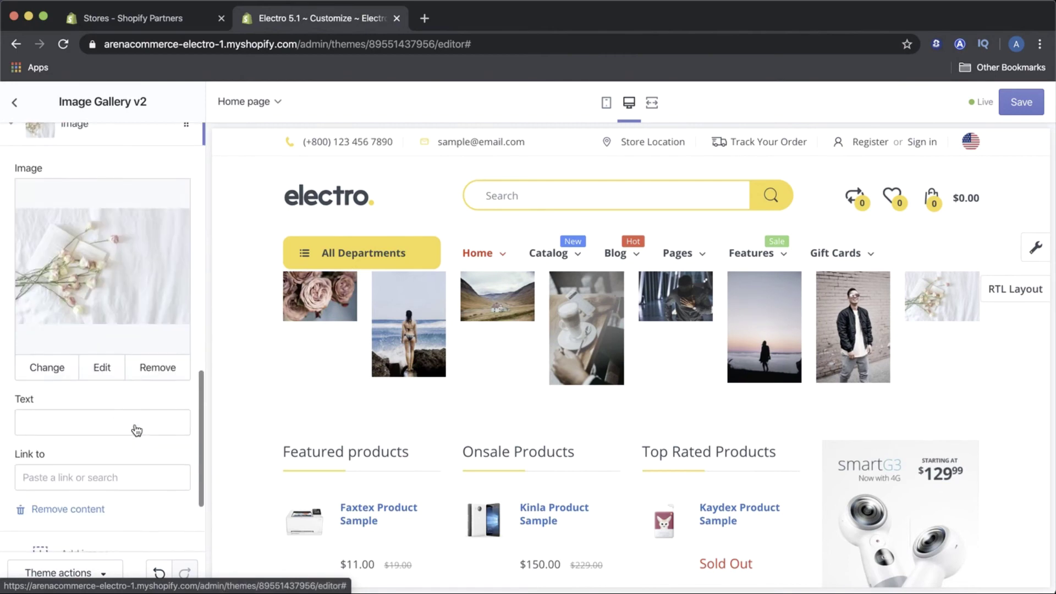
pyautogui.scroll(-3, 135, 425)
pyautogui.click(17, 423)
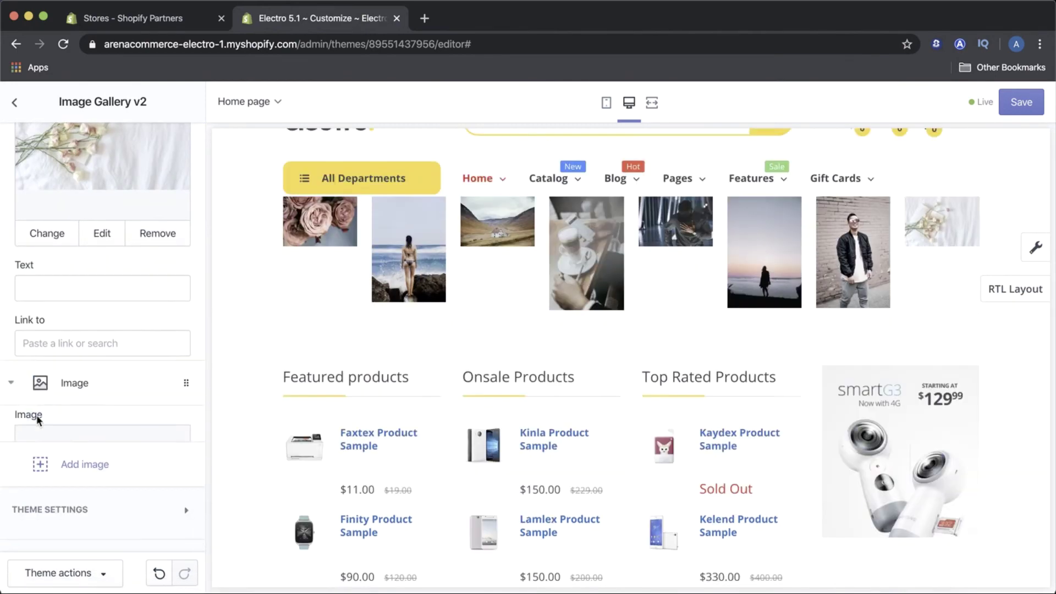
pyautogui.click(134, 266)
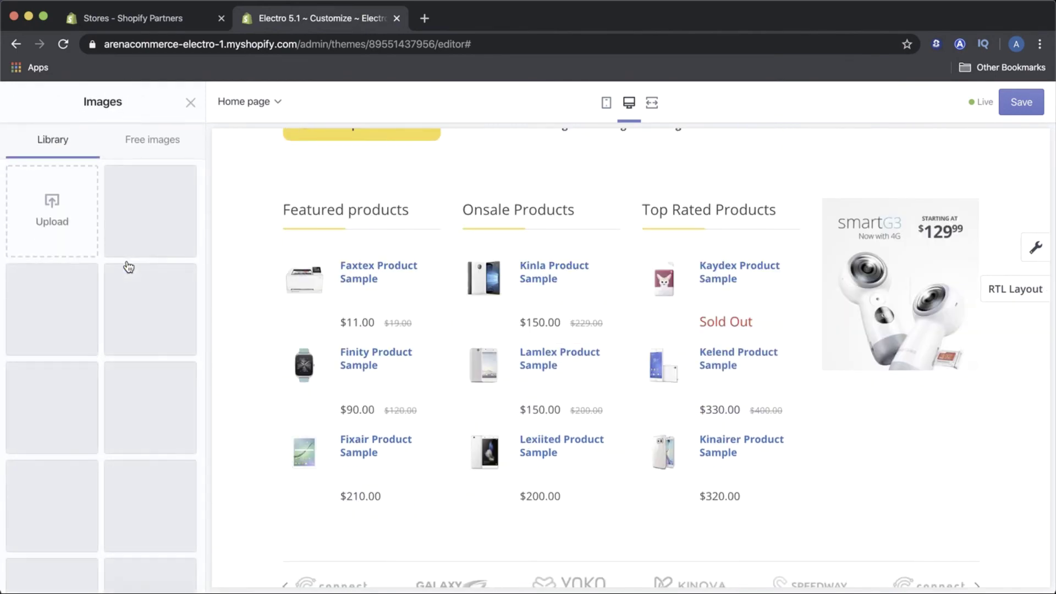
pyautogui.click(152, 138)
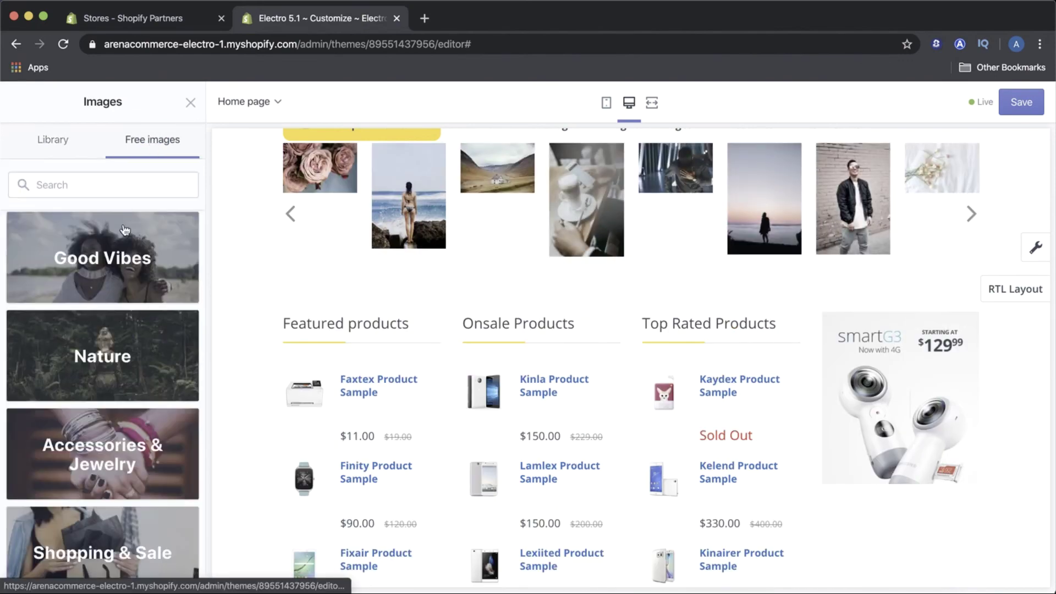
pyautogui.click(109, 431)
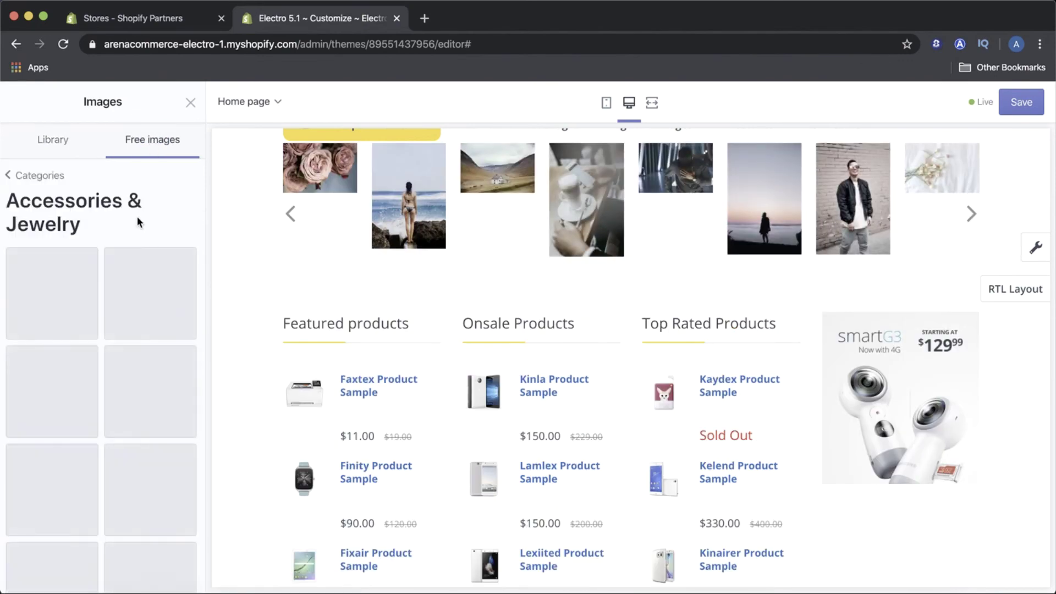
pyautogui.click(141, 302)
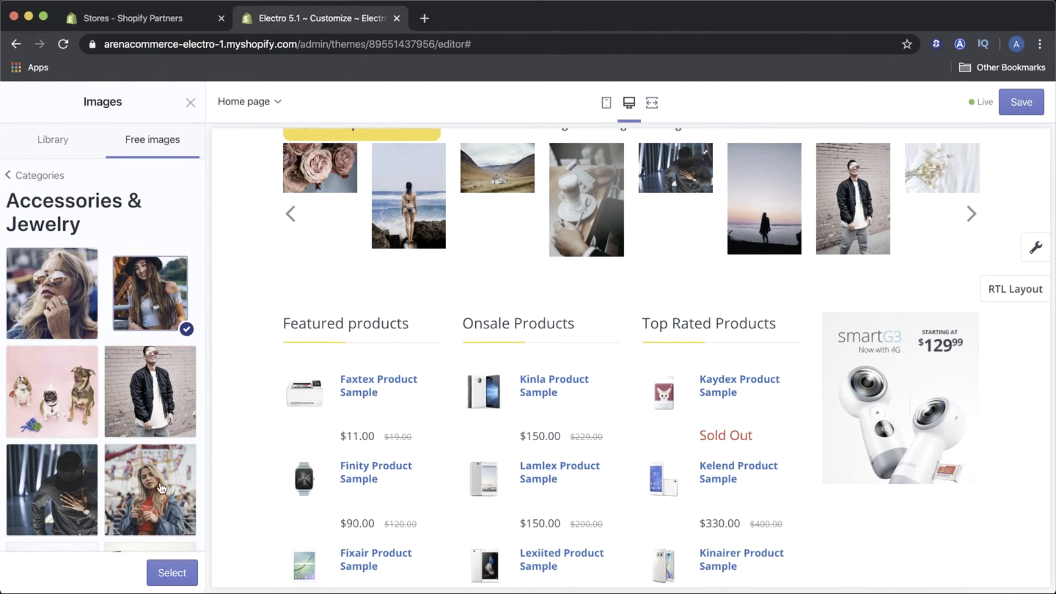
pyautogui.click(177, 570)
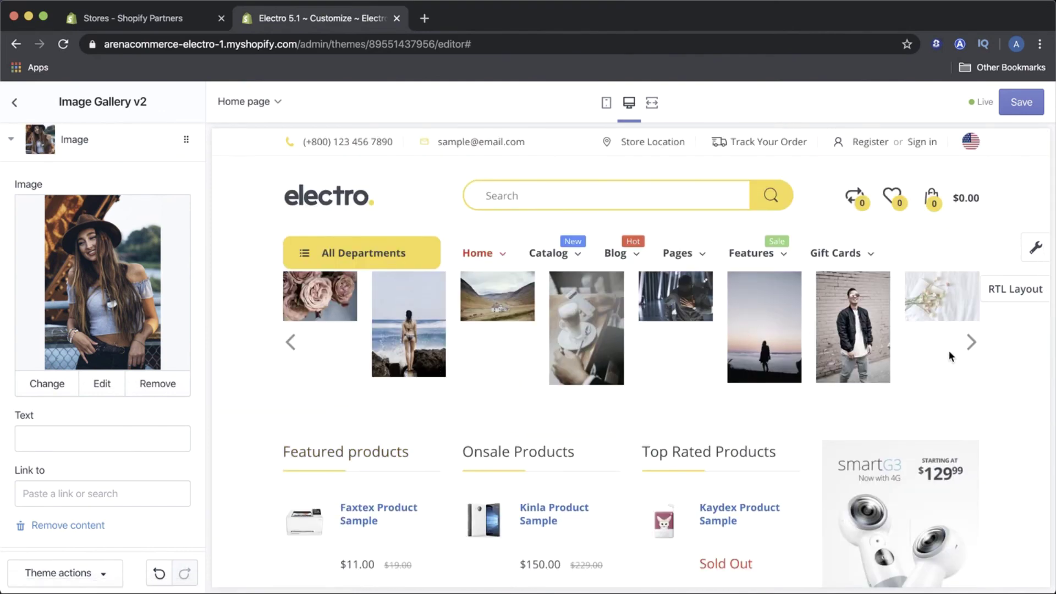
# Check the carousel navigation in the preview by moving one image forward and back again
pyautogui.click(970, 343)
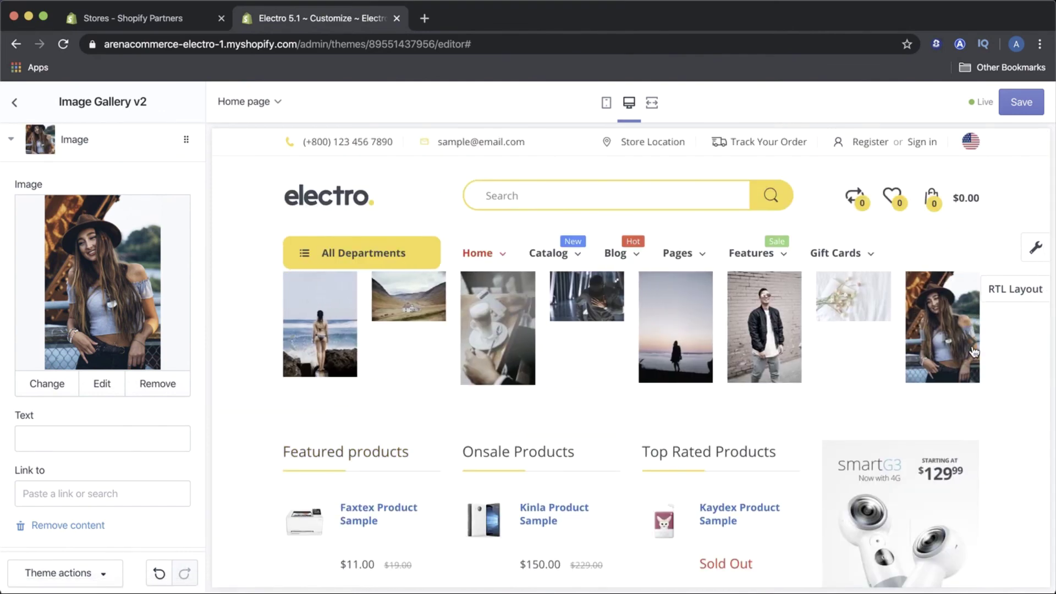
pyautogui.click(288, 343)
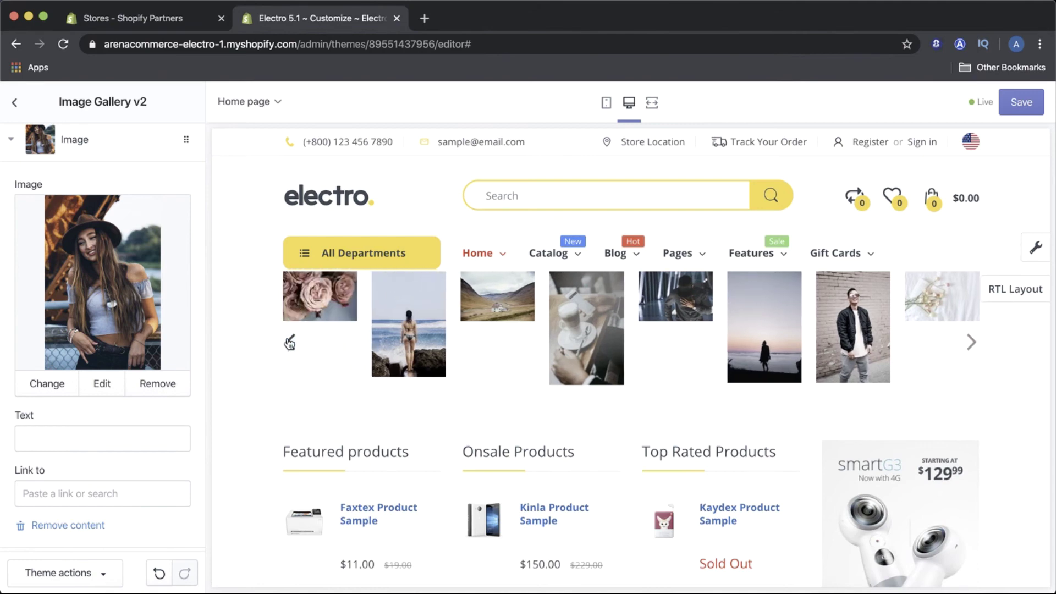
# Set the gallery section's layout mode to Wide
pyautogui.scroll(10, 71, 386)
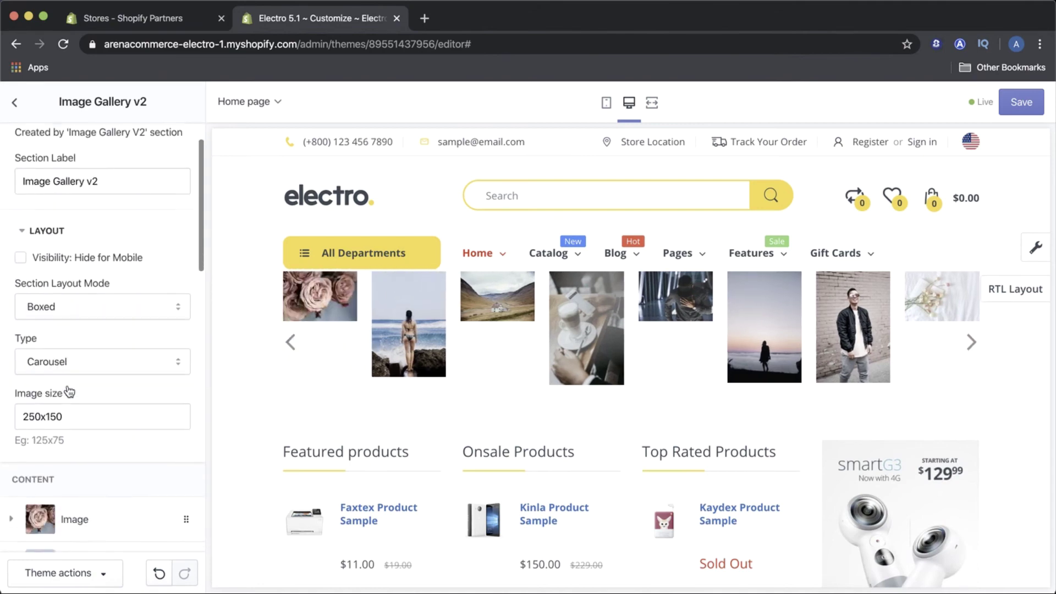
pyautogui.scroll(-2, 68, 392)
pyautogui.click(154, 264)
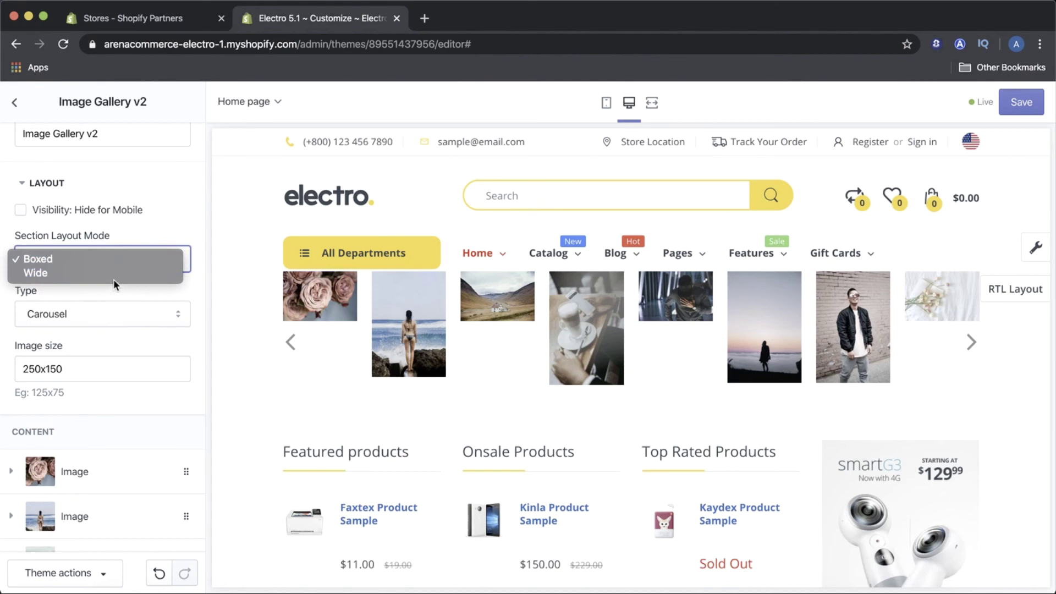
pyautogui.click(115, 277)
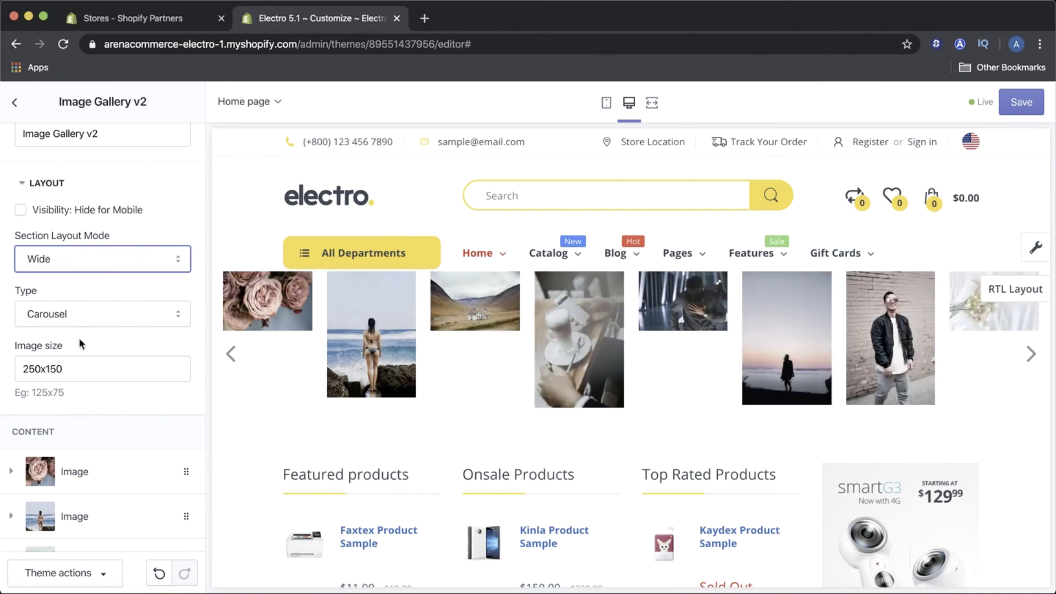
pyautogui.scroll(3, 164, 281)
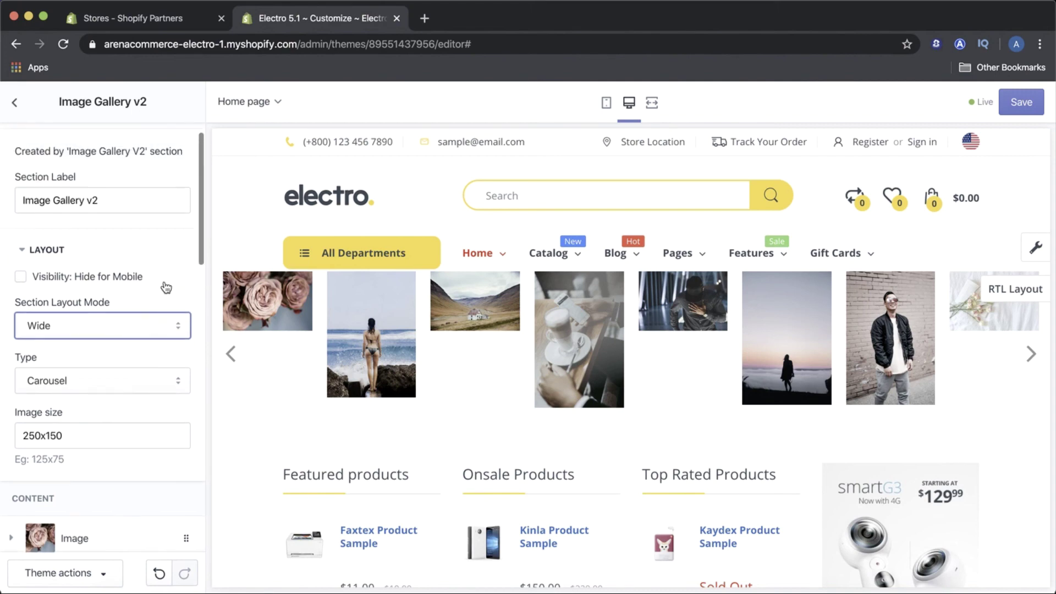